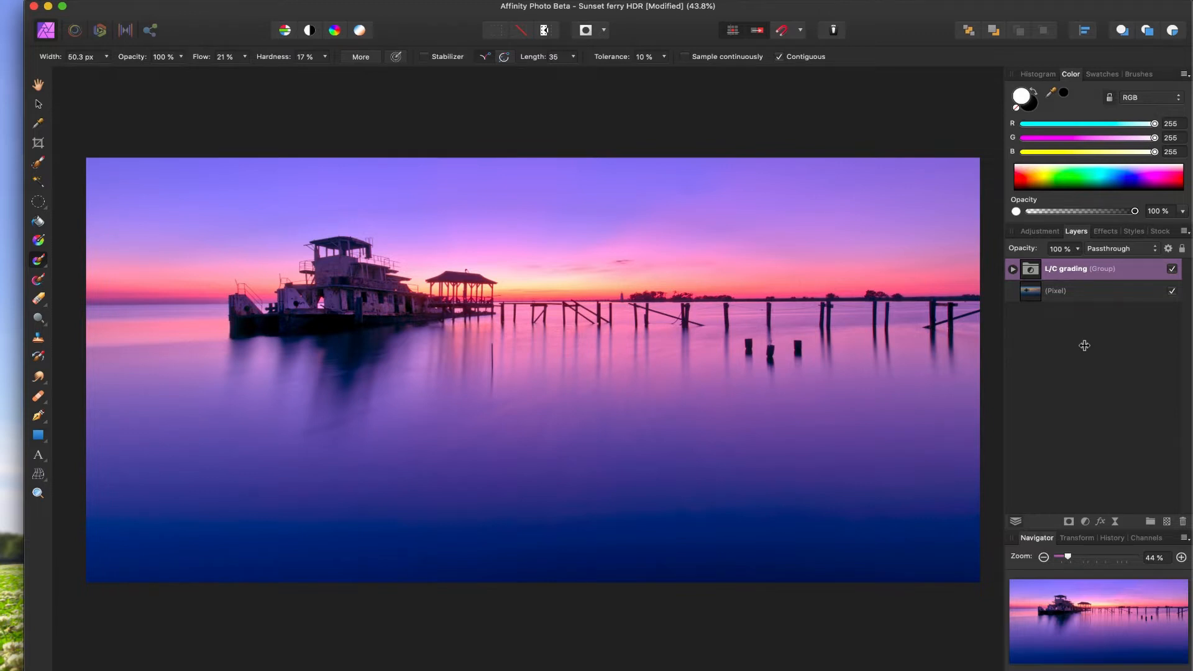
- Compare the image with and without the L/C grading group and examine the adjustments inside the group
click(1171, 269)
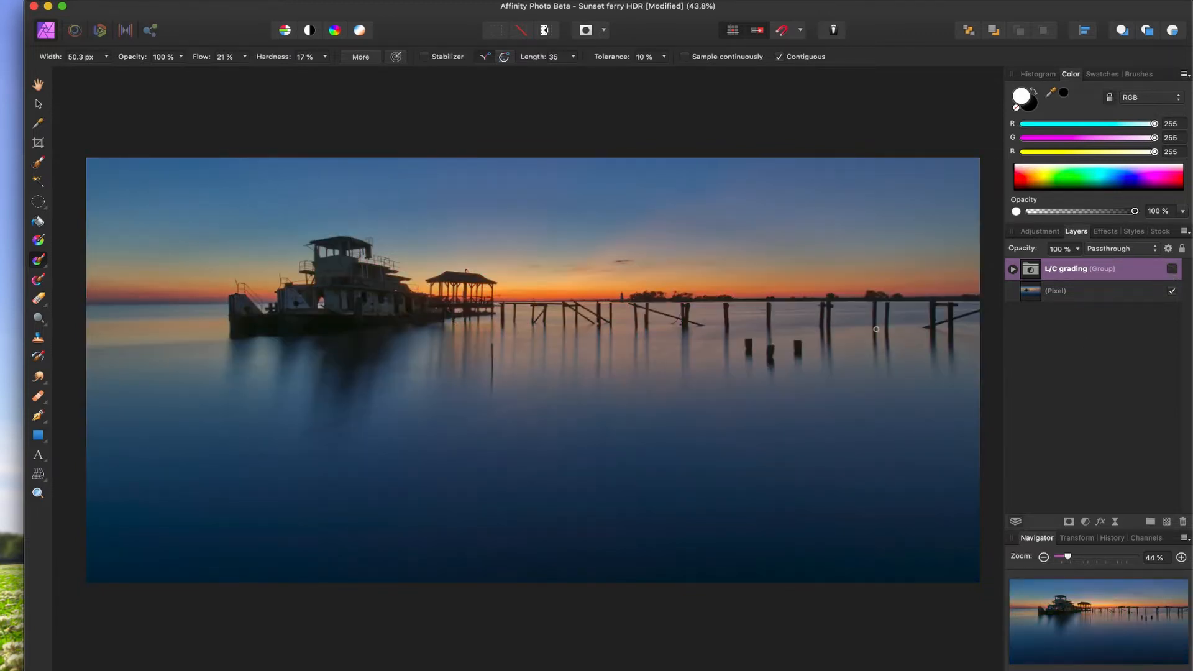
click(1012, 269)
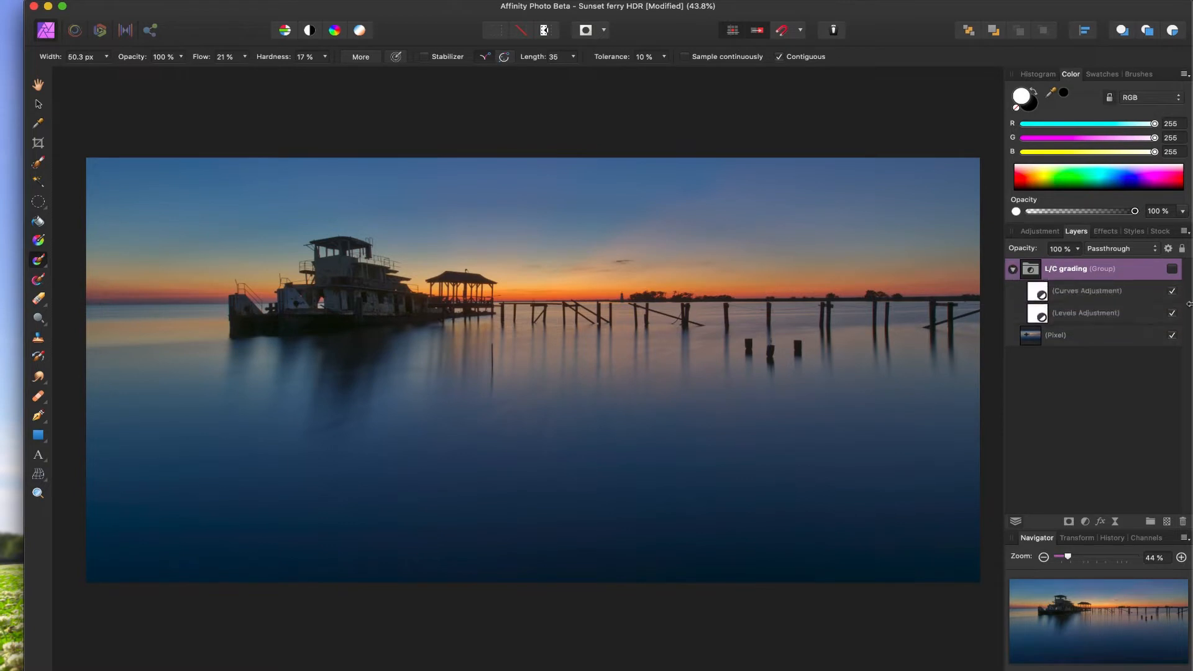
click(1172, 270)
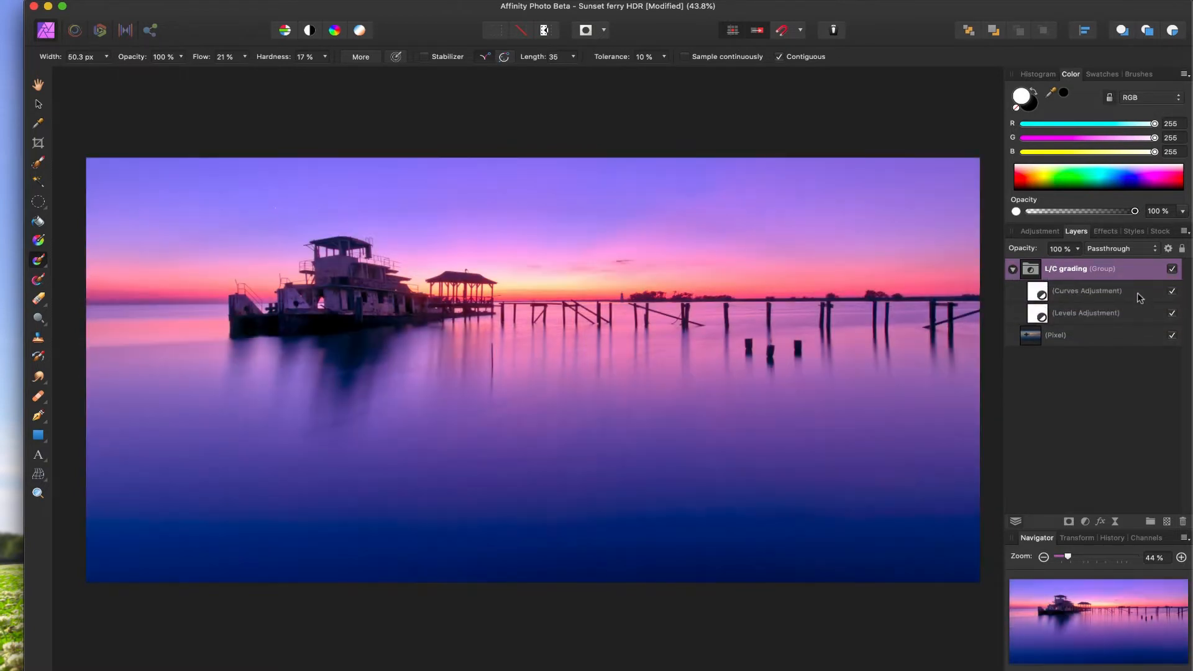
click(1012, 270)
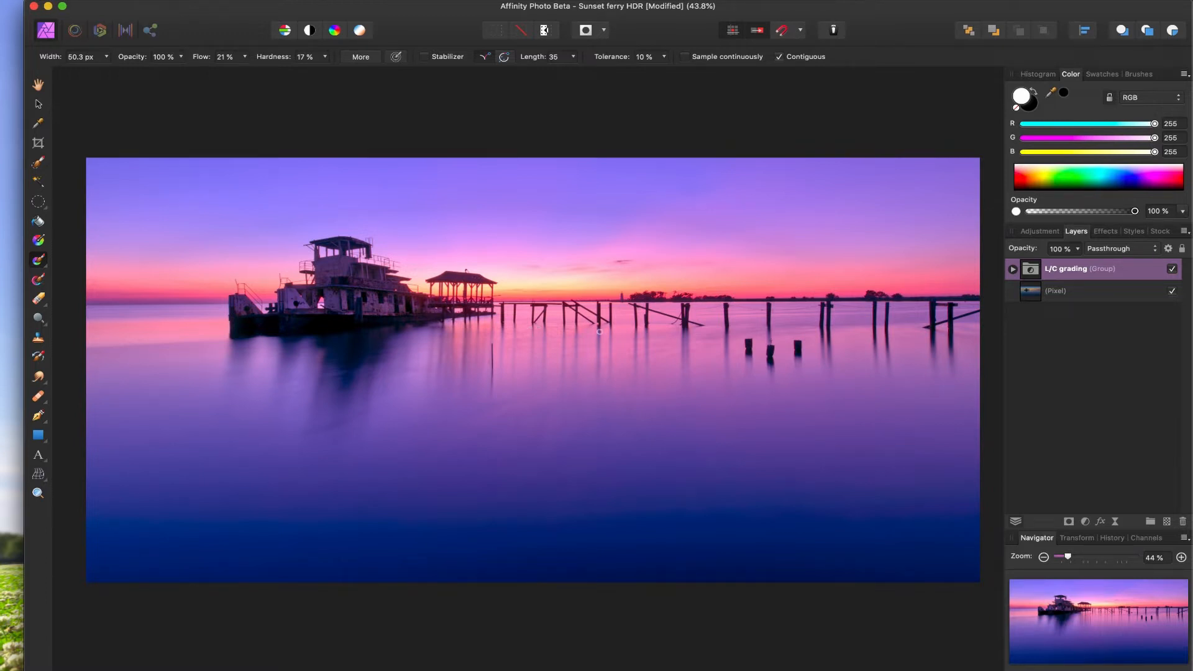
- Add a Curves adjustment layer above the L/C grading group, leaving its curve at the default
click(1085, 523)
scroll(1086, 635, down, 2)
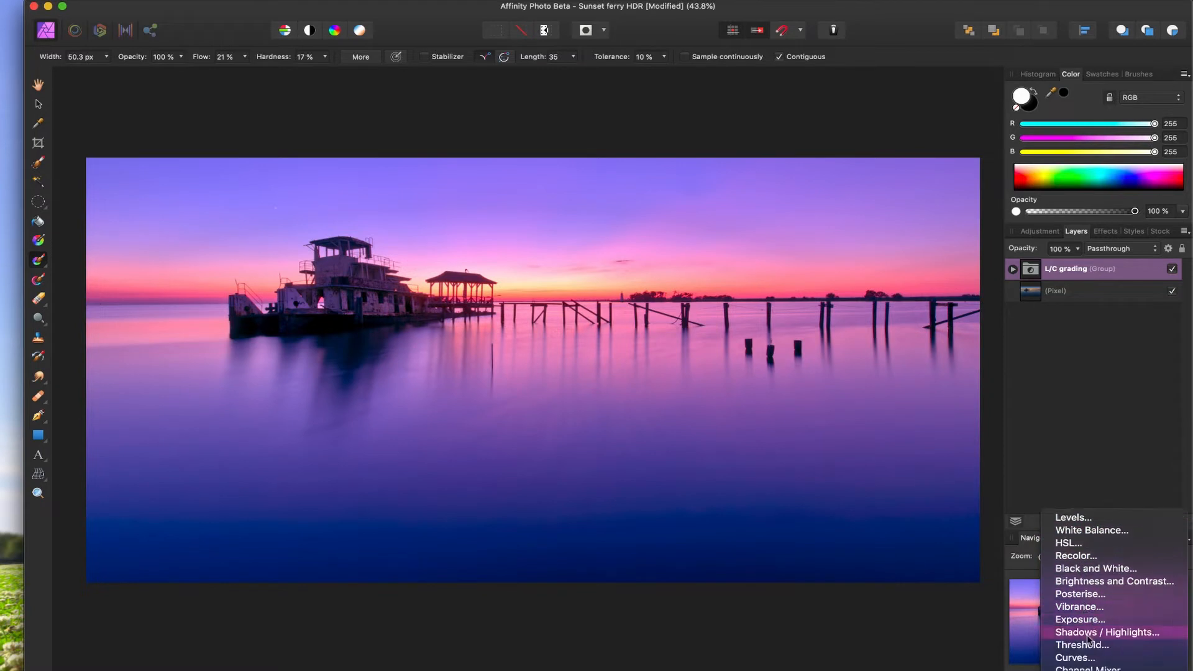
click(1075, 645)
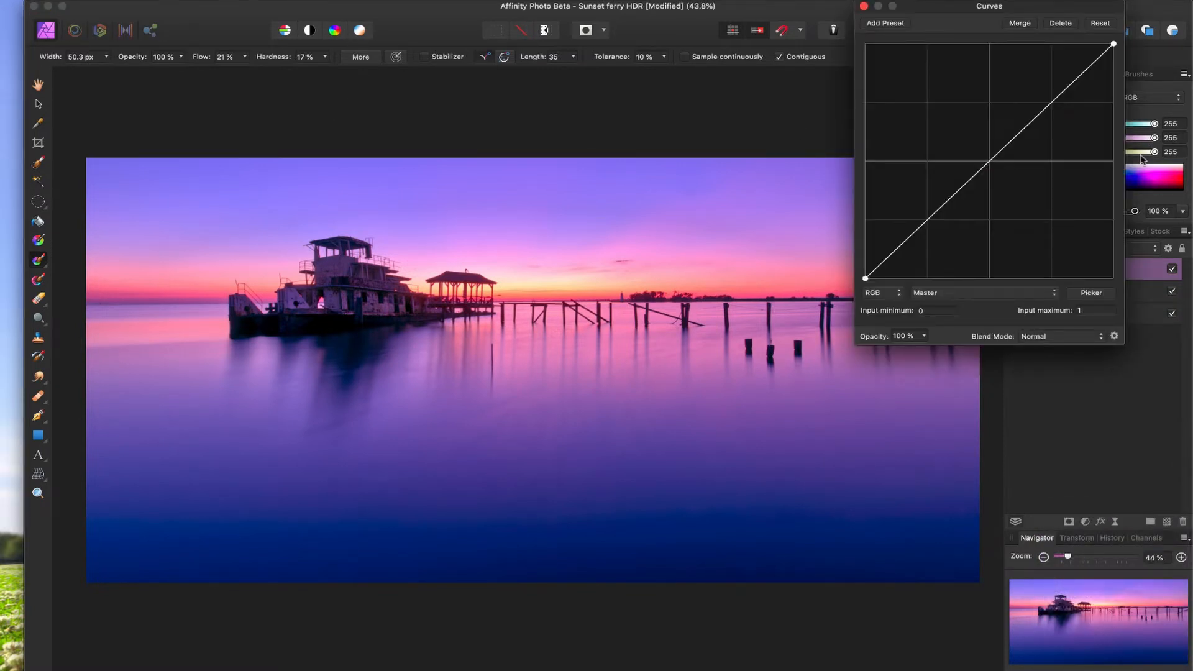
click(863, 6)
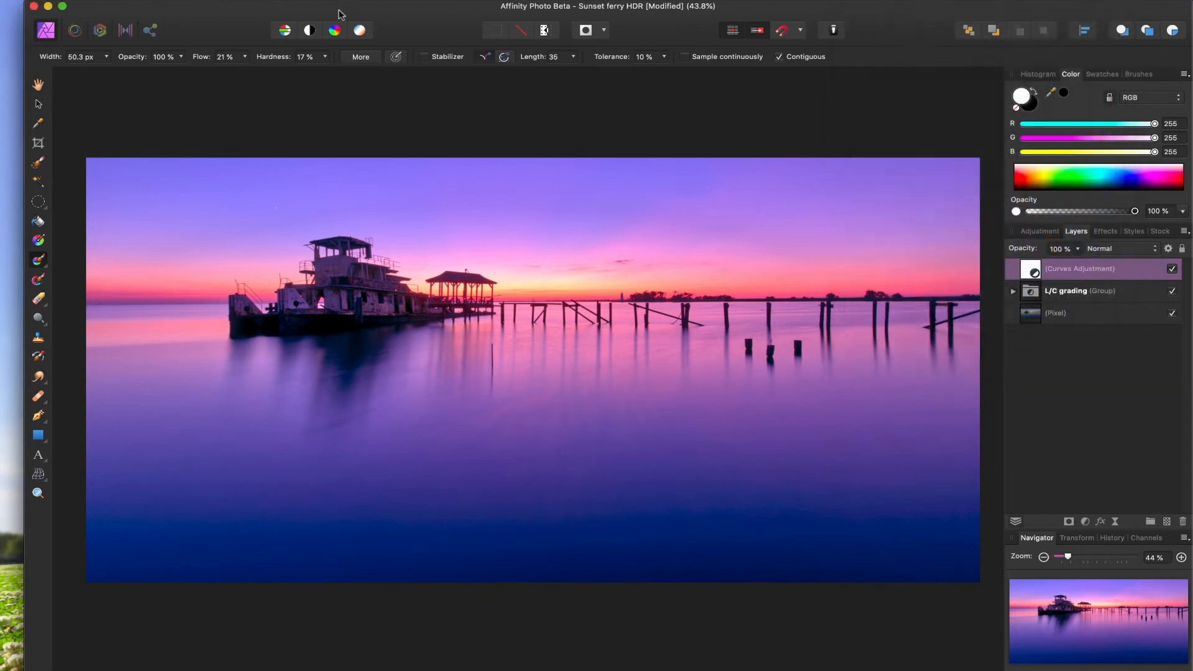
- Add a second default Curves adjustment layer at the top of the stack and hide it
click(314, 4)
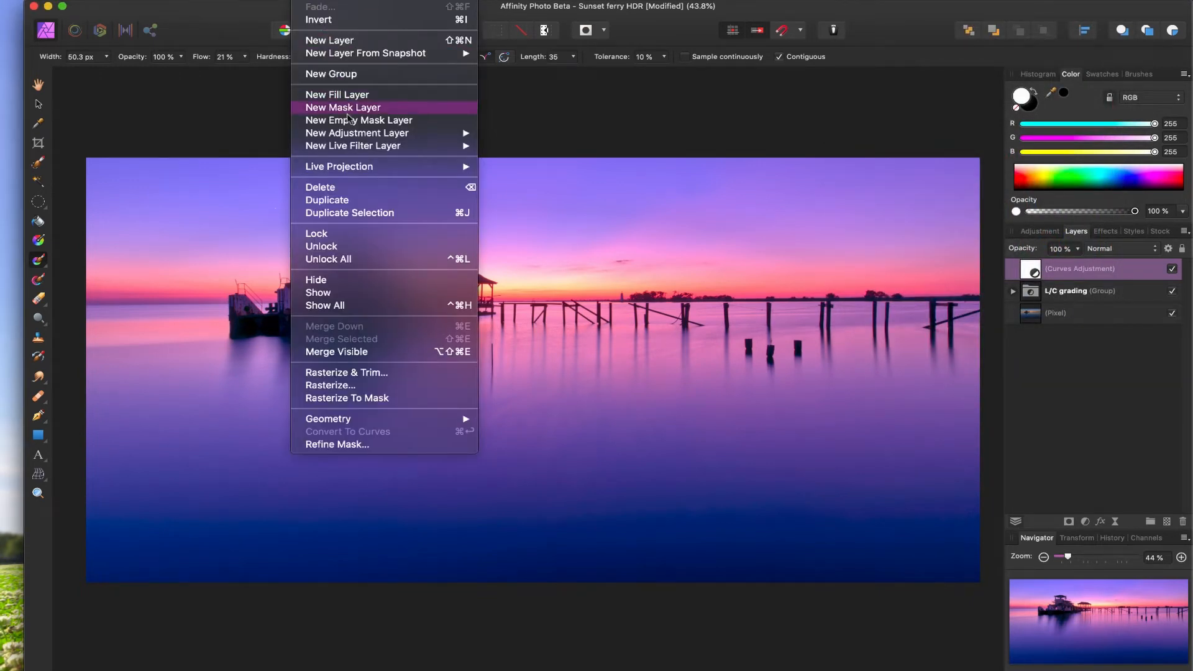
mouse_move(352, 135)
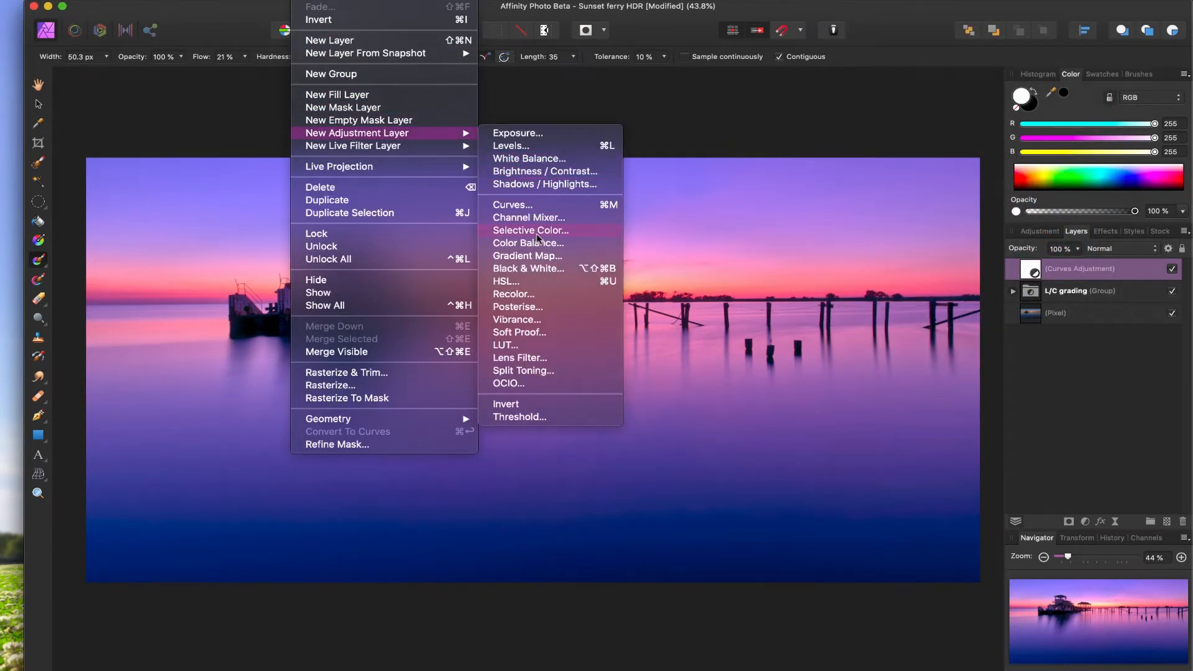
click(521, 206)
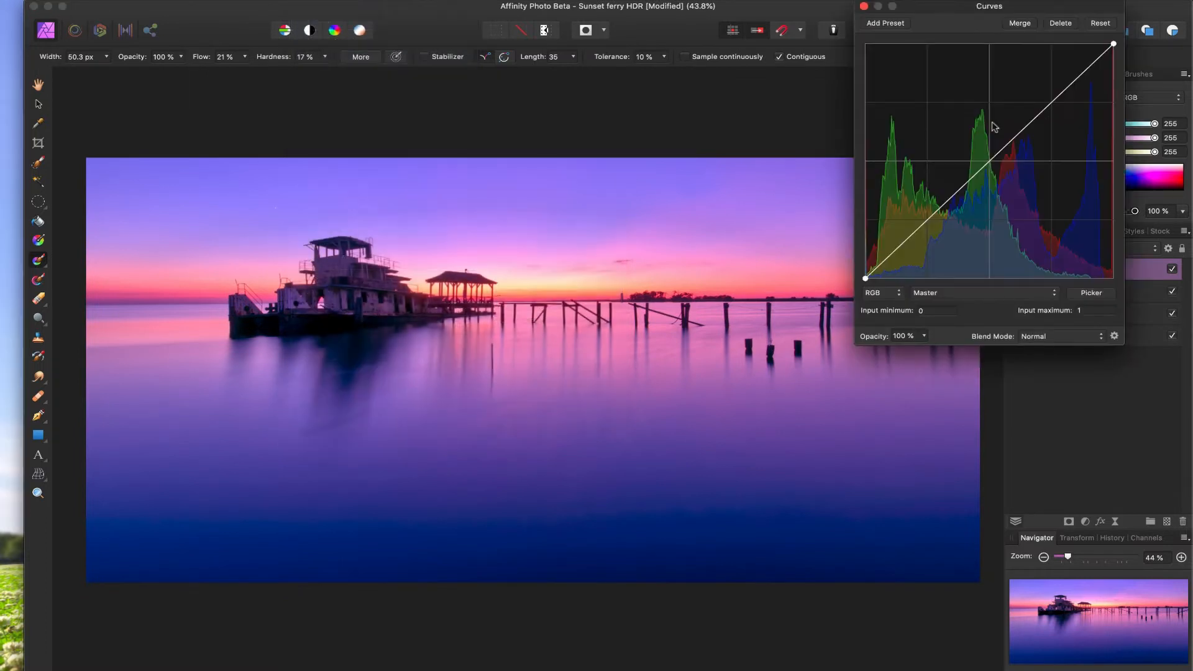
click(864, 6)
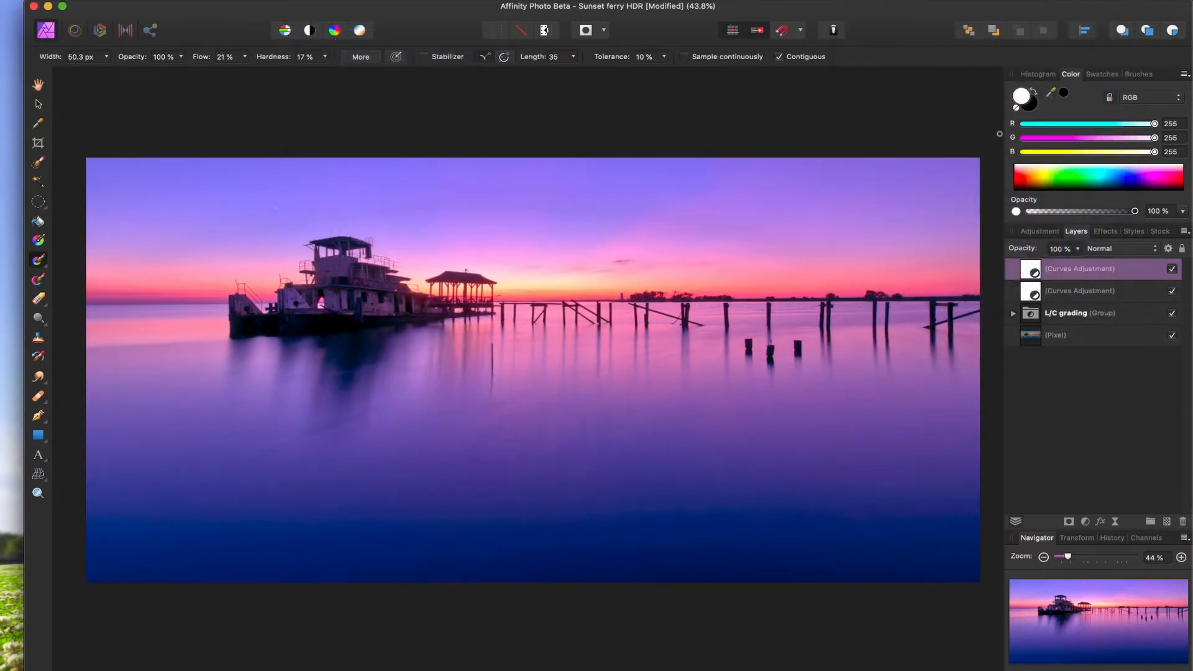
click(1174, 270)
- Brighten the image with the lower Curves adjustment by raising the midpoint of its Master curve slightly
click(1080, 292)
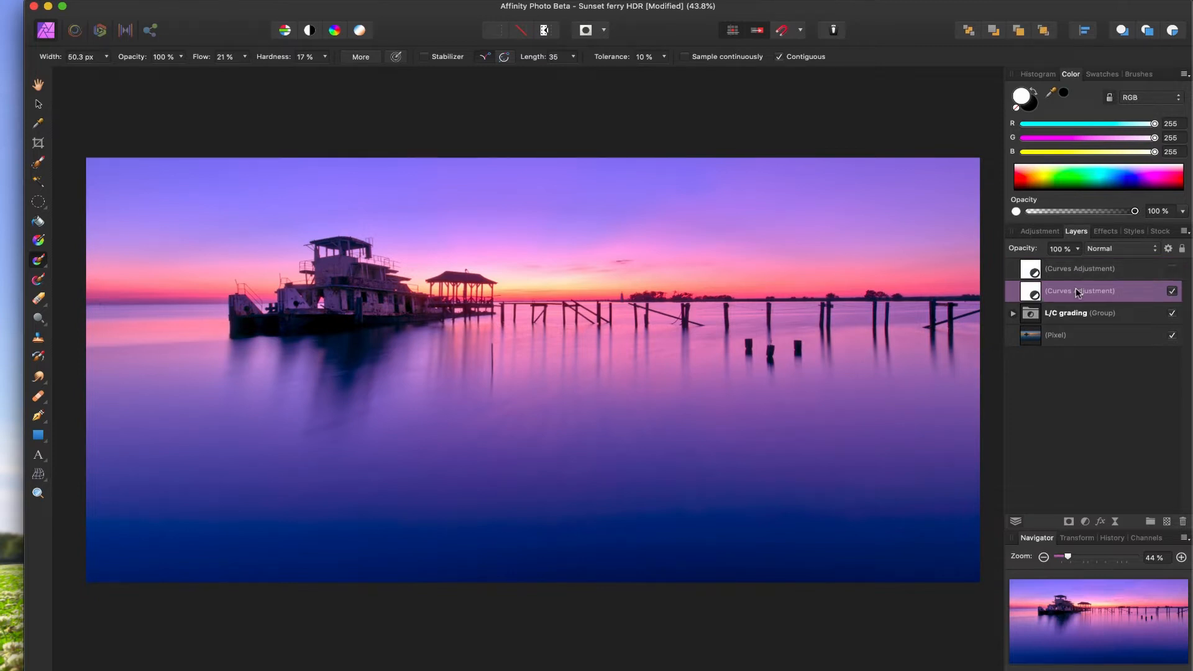
double_click(1029, 295)
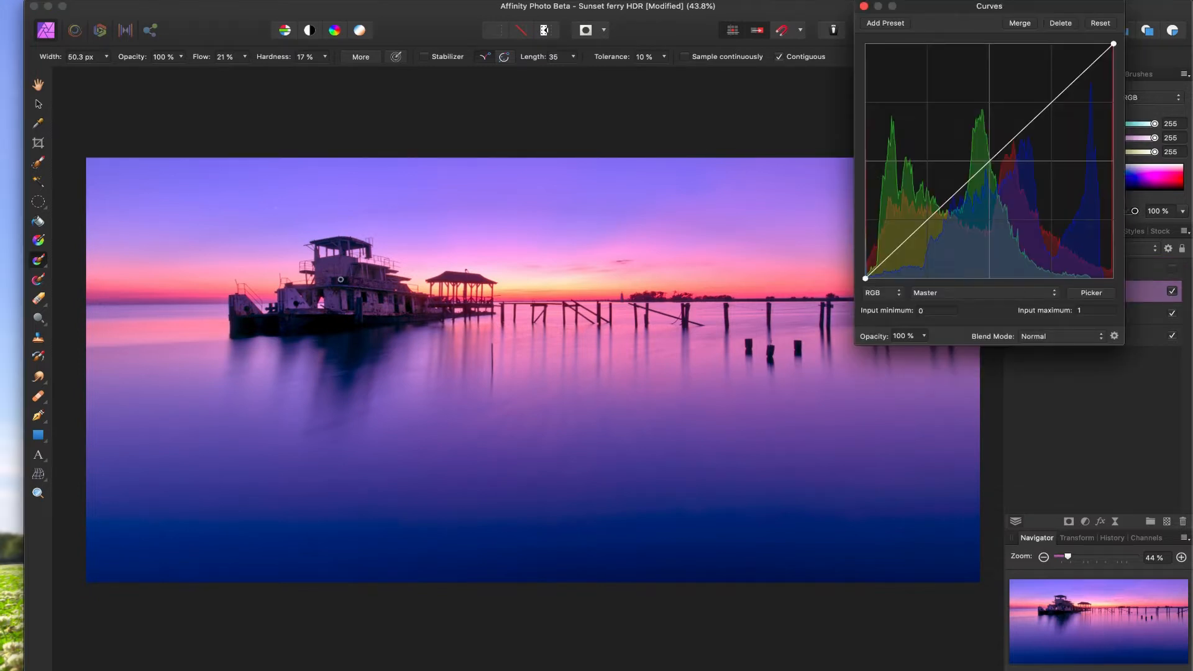
click(330, 269)
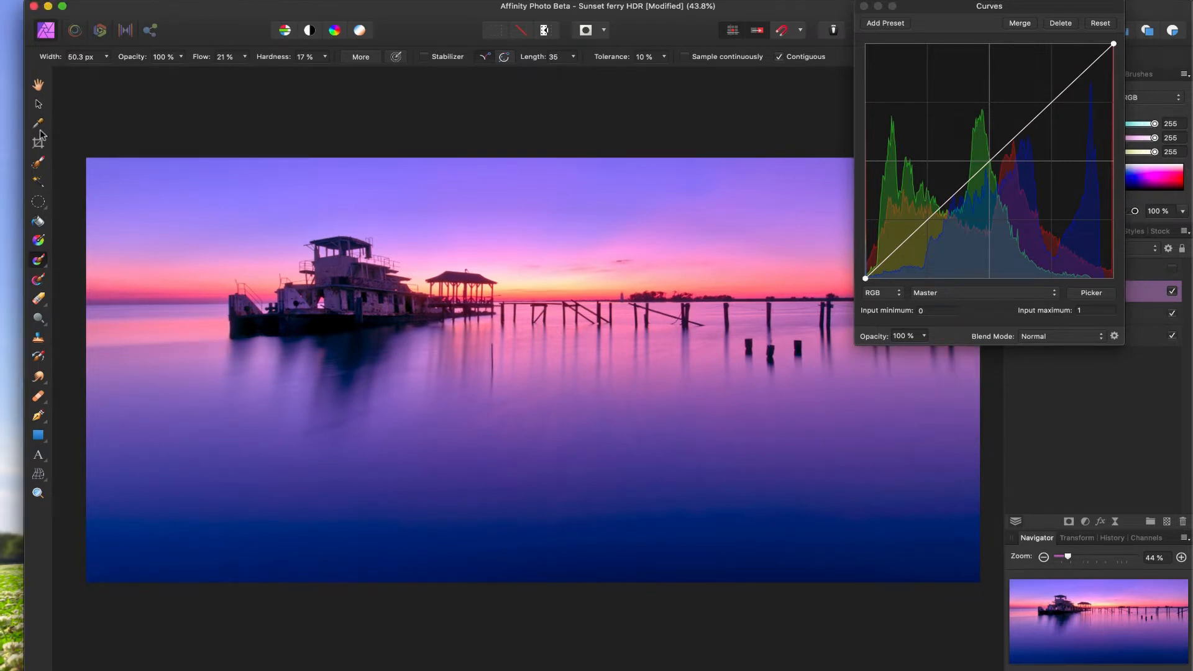
scroll(247, 218, left, 1)
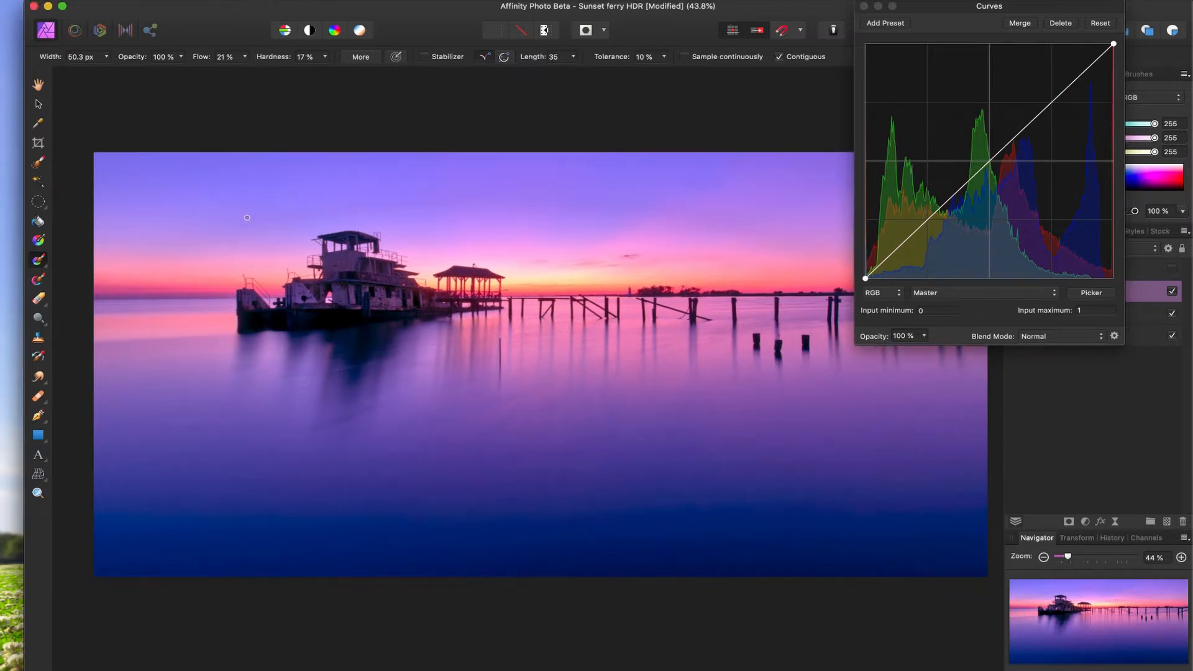
key(super+plus)
key(super+plus)
scroll(260, 229, up, 3)
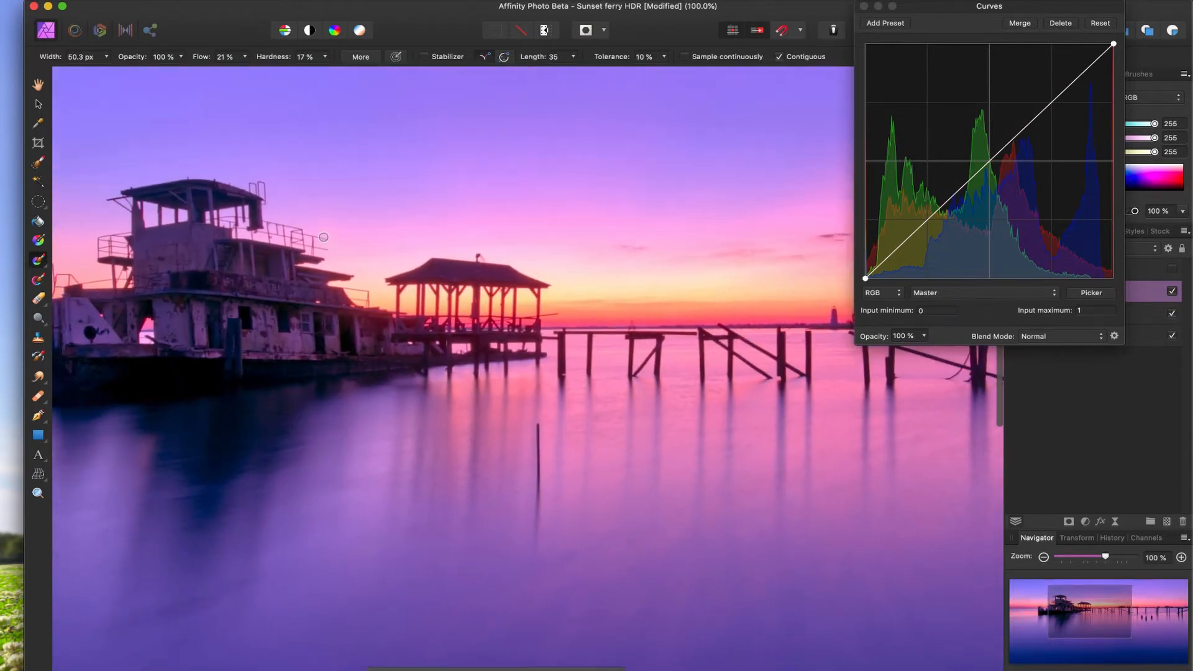
scroll(323, 236, left, 10)
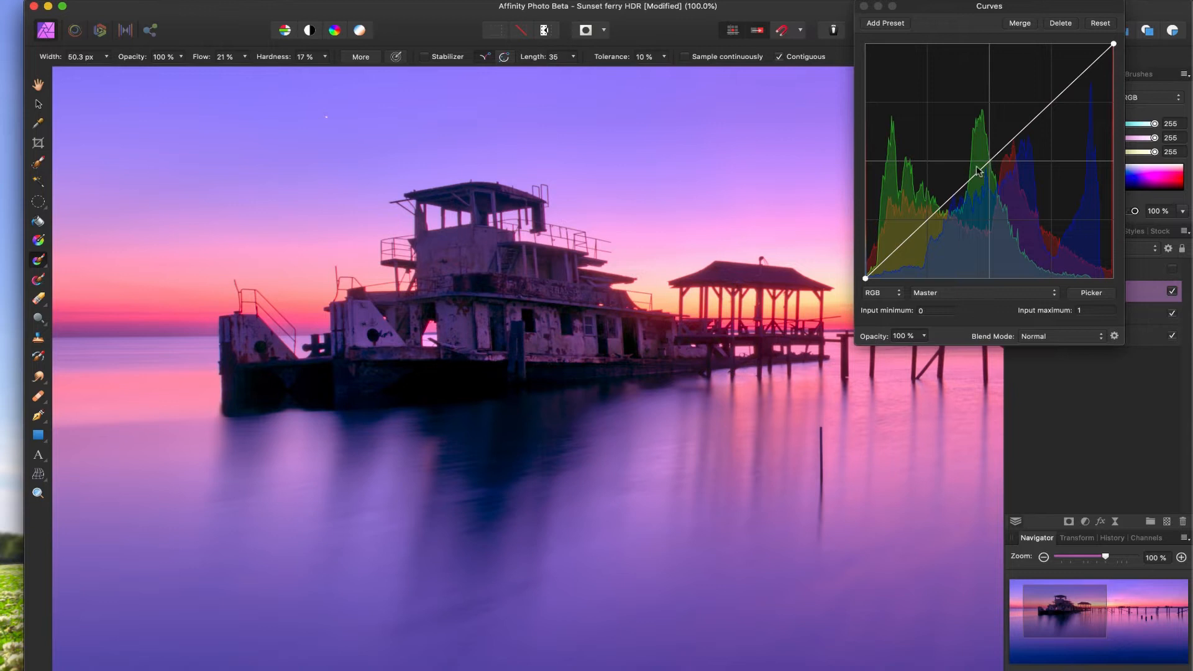
click(989, 163)
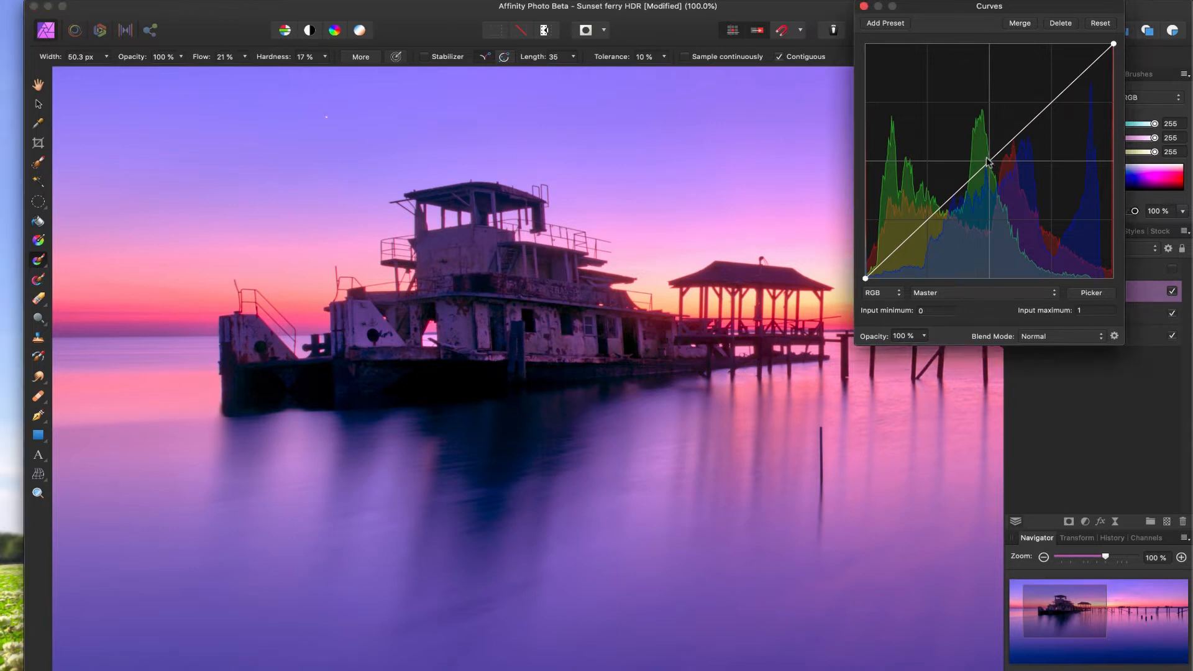
drag(990, 165, 978, 148)
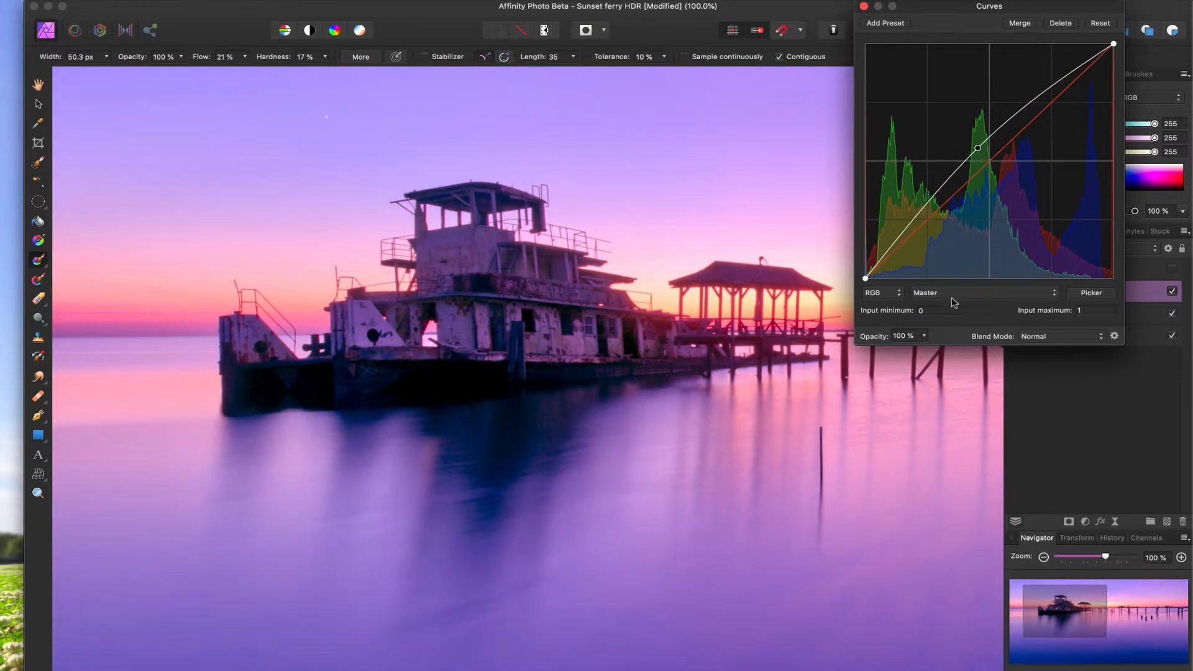
- Compare the ferry and the whole image with and without the brightening Curves adjustment
click(1171, 293)
click(1172, 292)
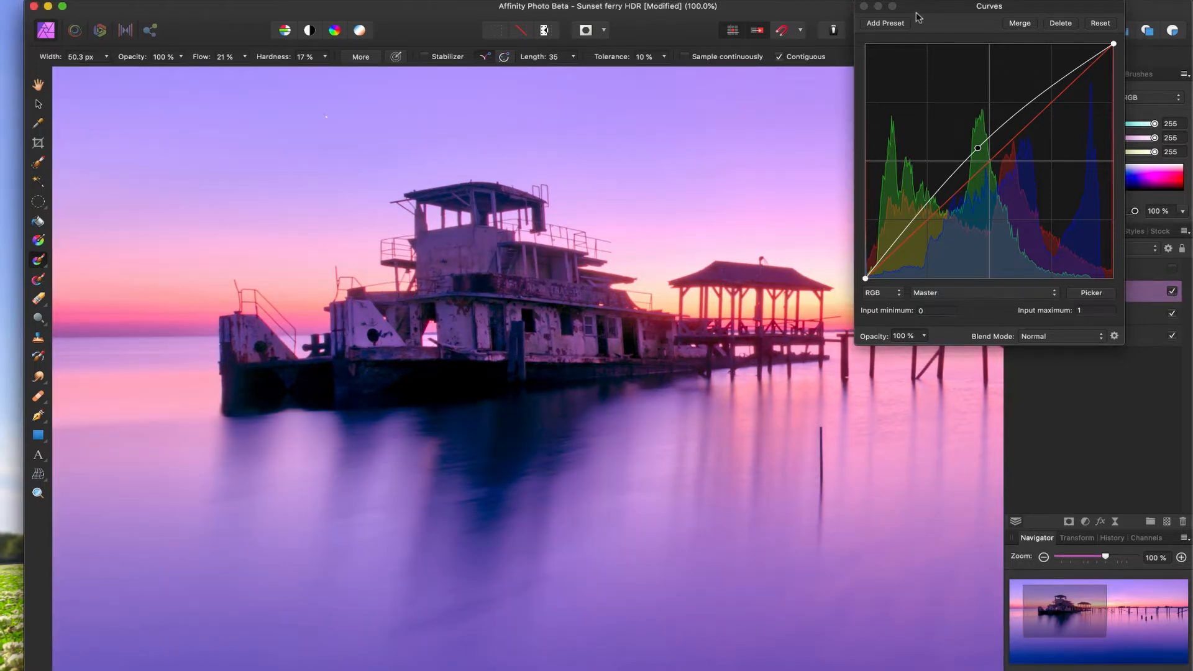
click(864, 6)
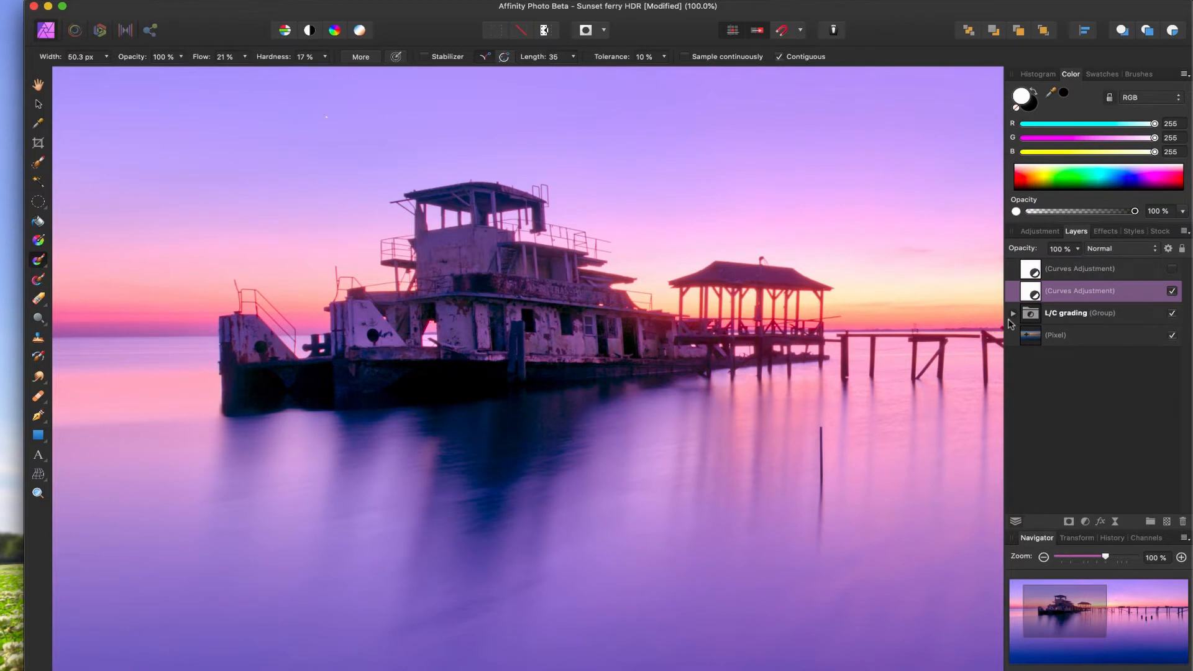
key(super+0)
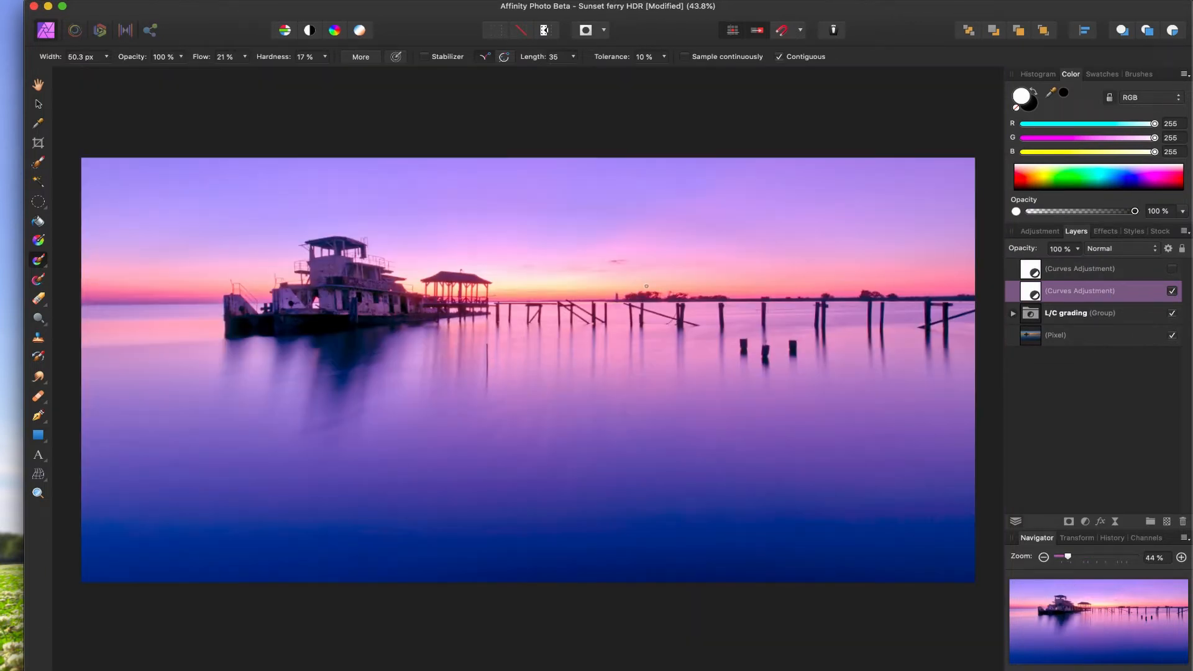
click(1172, 291)
click(1172, 292)
click(1172, 292)
click(1172, 292)
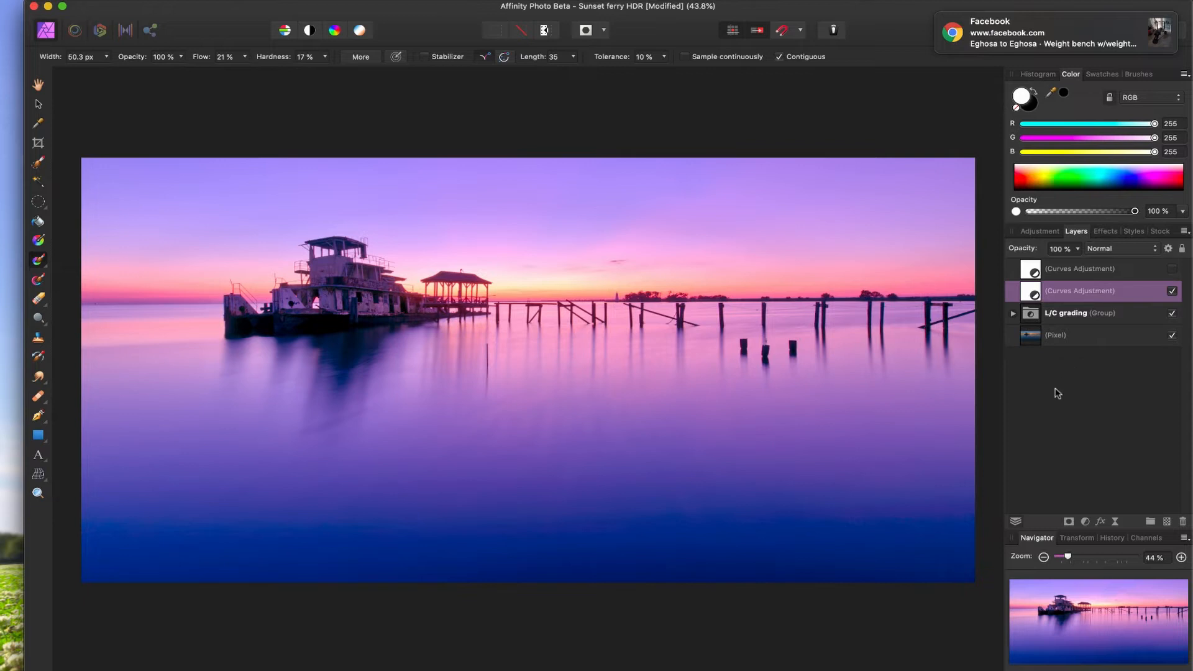
- Add a black mask to the brightening Curves adjustment to conceal its effect, and check the image with the adjustment toggled
click(1069, 522)
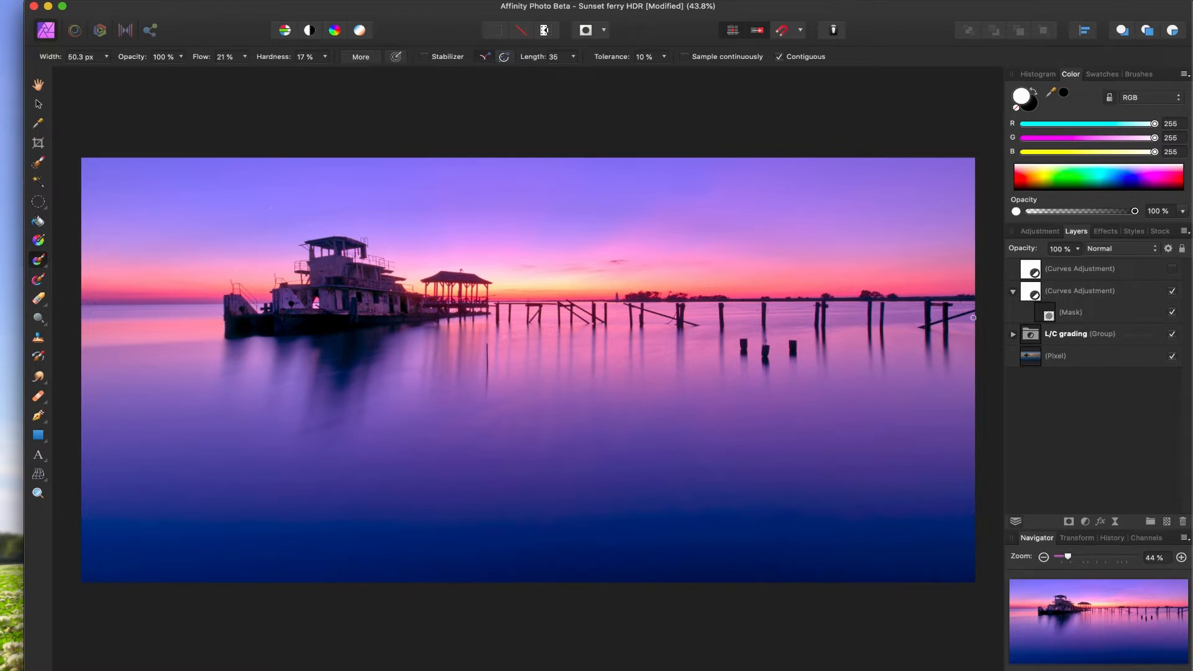
click(1172, 291)
click(1173, 292)
- Switch to the Paint Brush Tool and enlarge the brush width to 153.8 px
key(r)
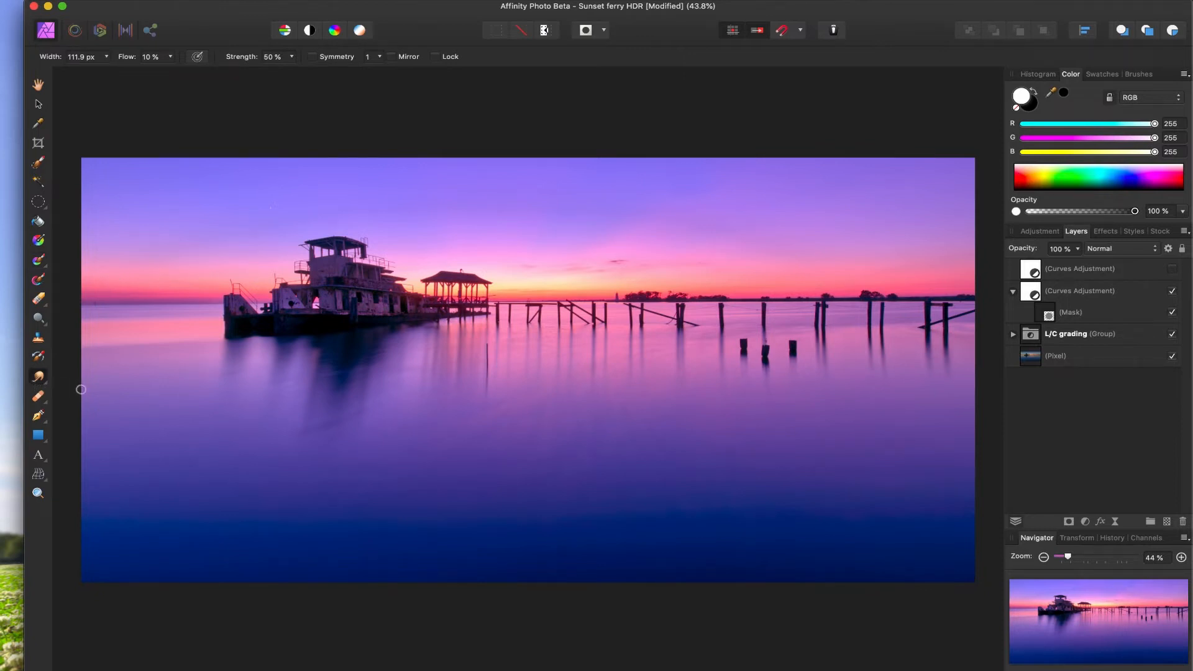
click(38, 378)
click(38, 260)
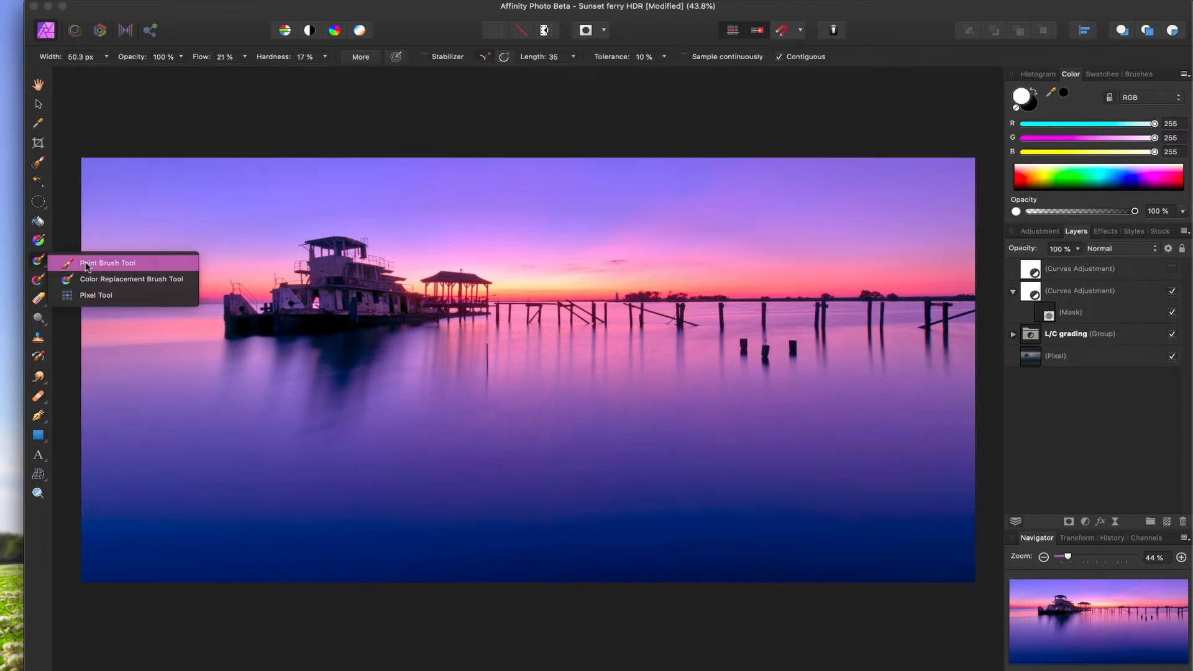
click(86, 265)
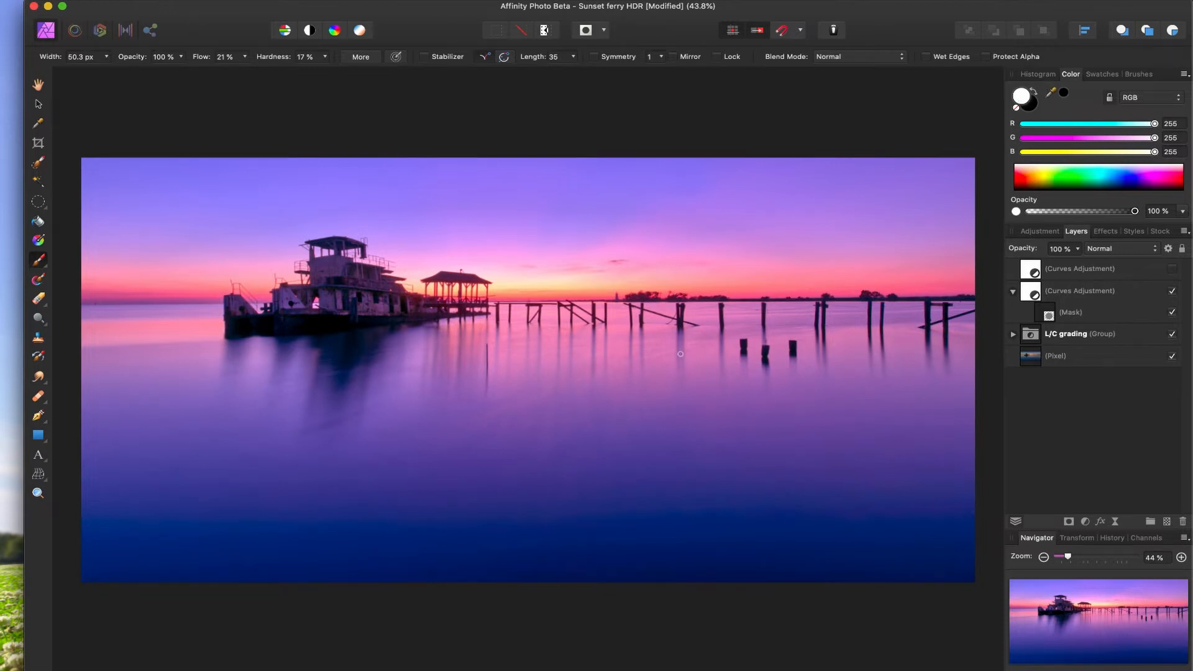
key(bracketright)
key(bracketright)
key(bracketright)
key(bracketright)
key(bracketright)
key(bracketright)
key(bracketright)
key(bracketright)
key(bracketright)
key(bracketright)
key(bracketright)
- Select the Curves adjustment's mask and paint white over the ferry's cabin and bow with a 94.5 px brush
key(super+equal)
key(super+equal)
key(super+equal)
key(super+equal)
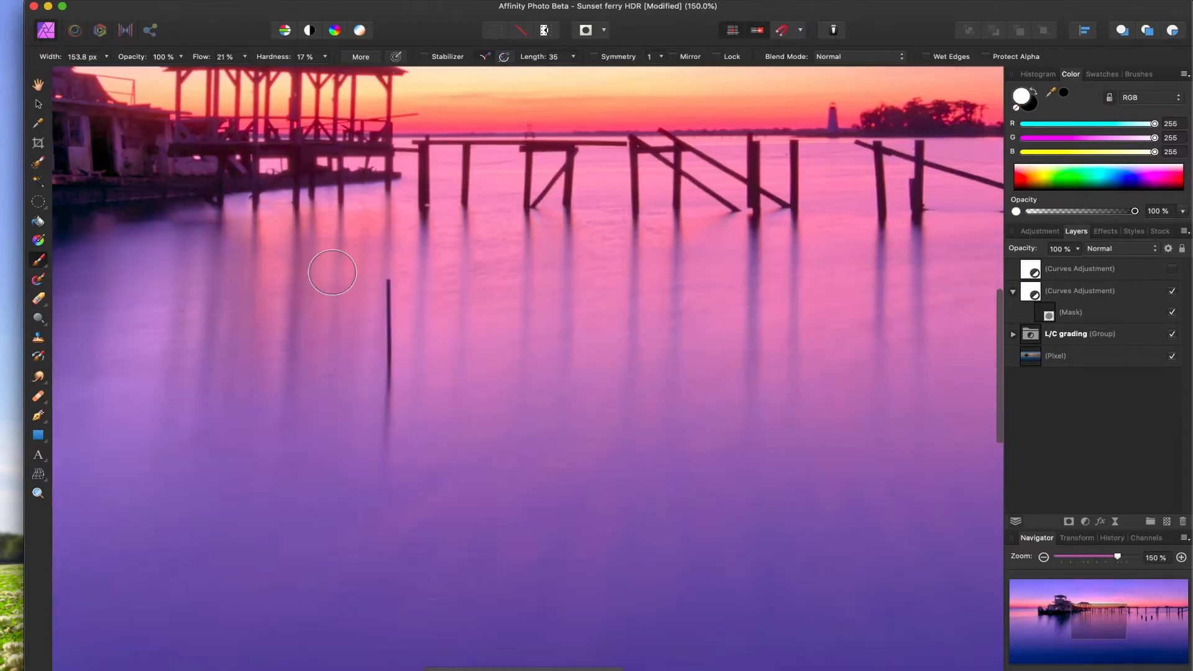
scroll(305, 261, left, 10)
scroll(304, 261, up, 5)
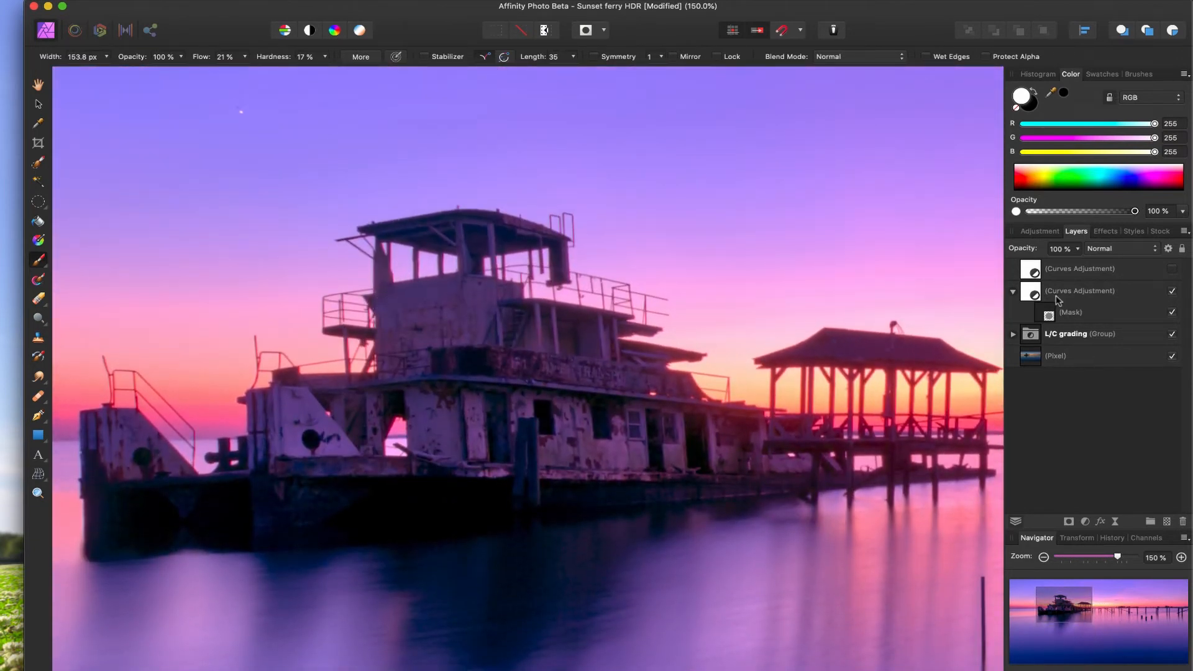
click(1072, 316)
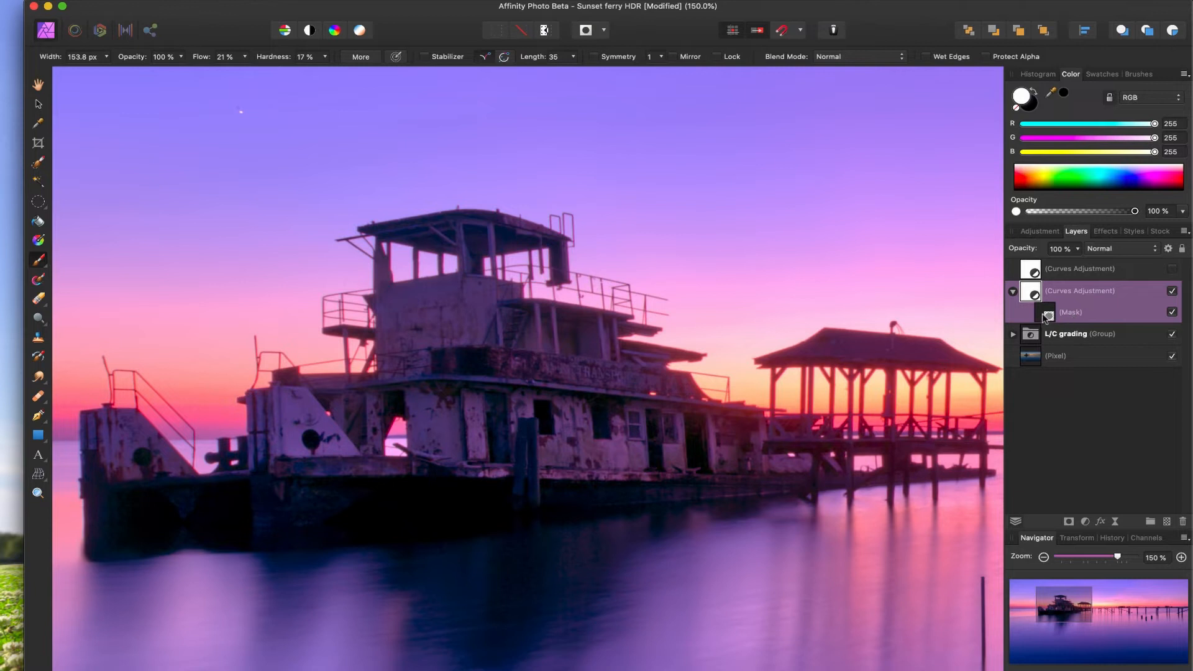
click(1079, 320)
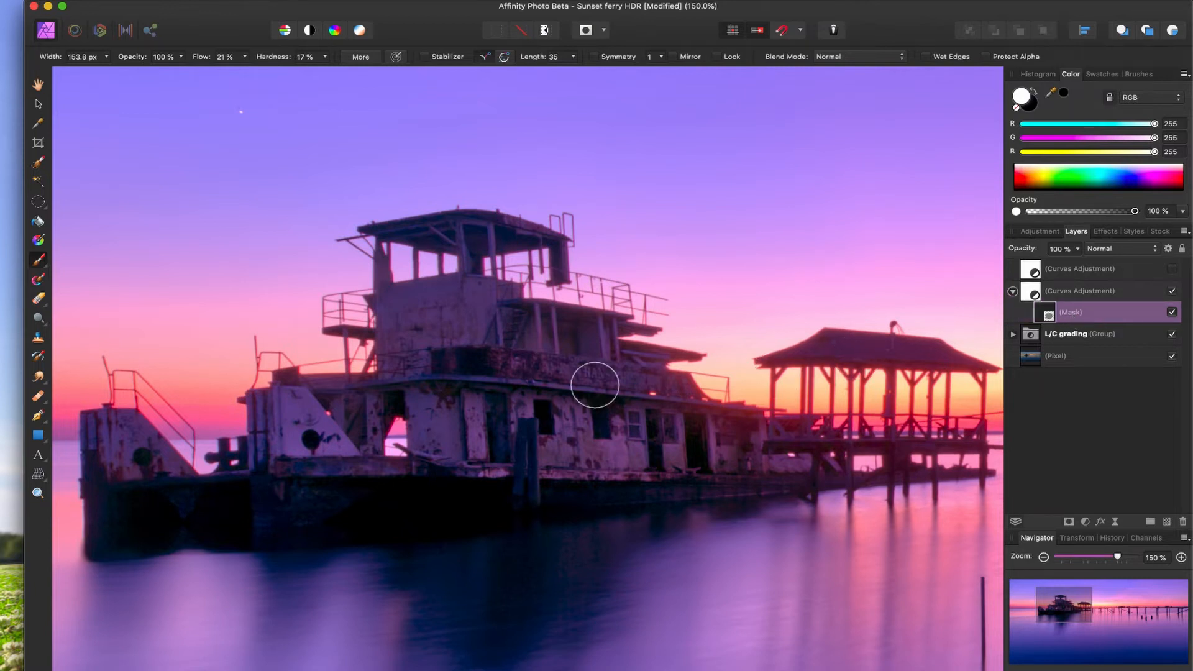
scroll(386, 341, down, 1)
scroll(383, 343, right, 1)
key([)
key([)
key([)
mouse_move(396, 320)
mouse_down()
mouse_move(379, 302)
mouse_move(432, 295)
mouse_move(407, 293)
mouse_move(431, 284)
mouse_move(391, 316)
mouse_move(449, 318)
mouse_move(383, 333)
mouse_move(426, 328)
mouse_move(430, 313)
mouse_move(402, 307)
mouse_move(413, 297)
mouse_move(436, 317)
mouse_move(453, 294)
mouse_move(398, 297)
mouse_move(460, 306)
mouse_move(477, 285)
mouse_move(457, 332)
mouse_move(486, 298)
mouse_move(427, 343)
mouse_move(405, 342)
mouse_move(418, 327)
mouse_move(367, 345)
mouse_move(417, 400)
mouse_move(413, 433)
mouse_move(415, 401)
mouse_move(421, 429)
mouse_move(448, 441)
mouse_move(448, 426)
mouse_move(467, 420)
mouse_move(461, 448)
mouse_move(288, 396)
mouse_move(288, 436)
mouse_move(302, 443)
mouse_move(295, 424)
mouse_move(333, 448)
mouse_up()
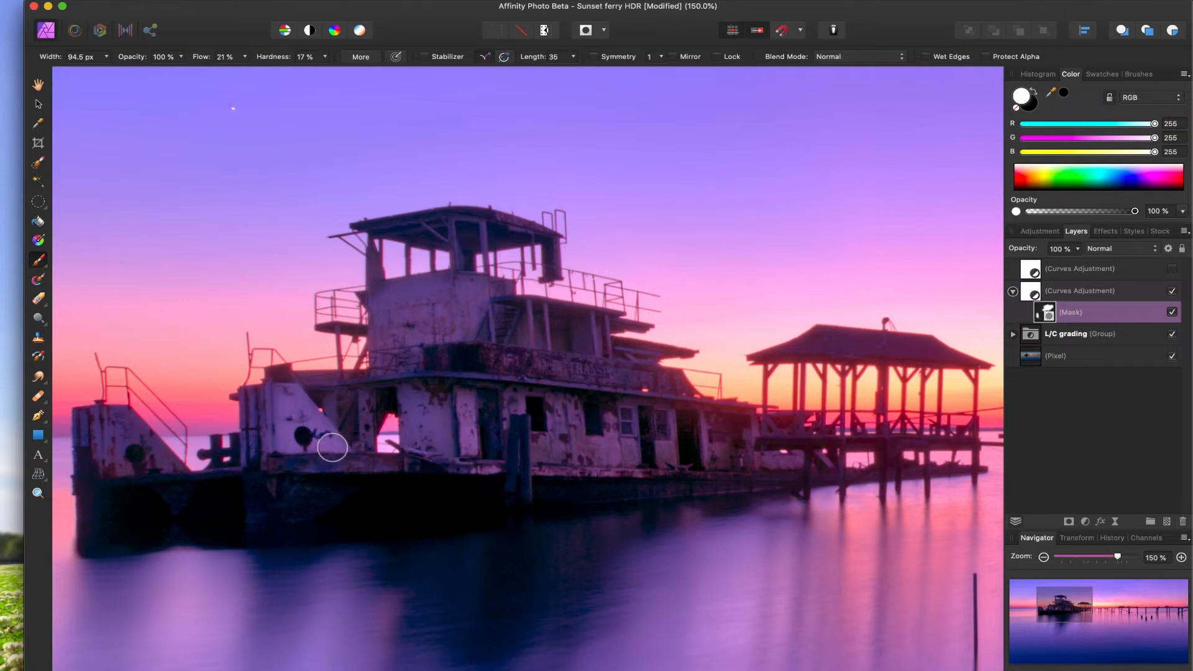
- Reduce the brush width to 58 px and paint white on the mask along the edge of the ferry's upper cabin
click(1172, 292)
key(bracketleft)
key(bracketleft)
key(bracketleft)
drag(372, 287, 374, 256)
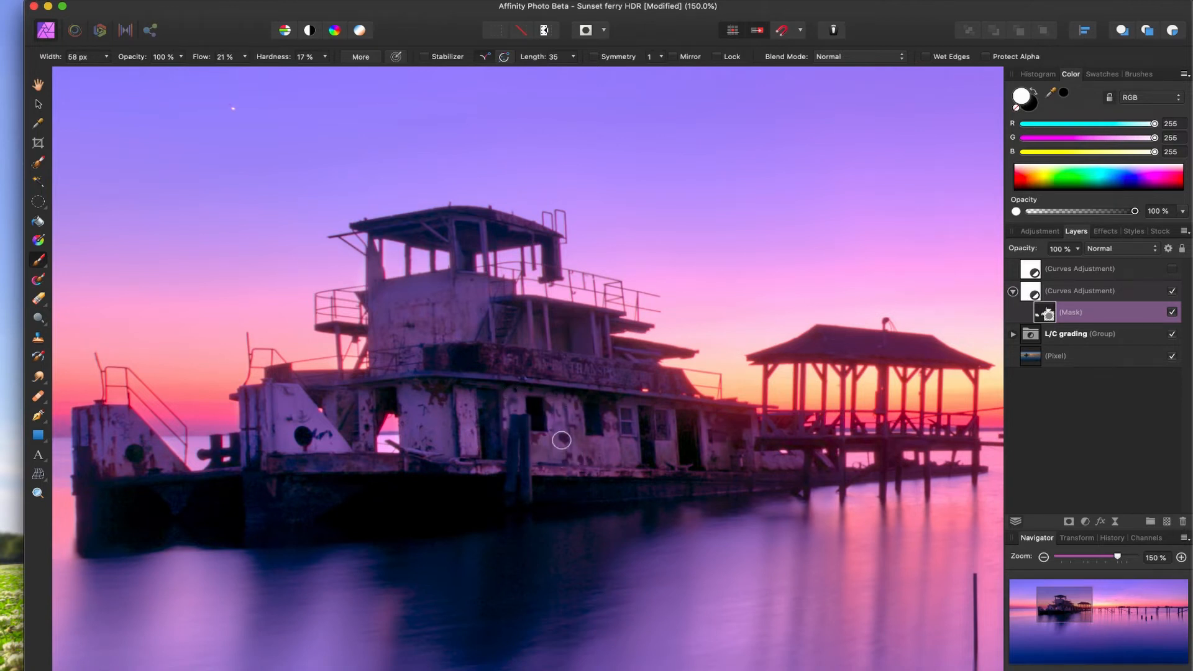
- Paint white on the mask over the ferry's lower cabin wall and middle deck with a larger brush
key(bracketright)
key(bracketright)
key(bracketright)
mouse_move(593, 453)
mouse_down()
mouse_move(642, 434)
mouse_move(698, 442)
mouse_move(727, 427)
mouse_move(733, 450)
mouse_move(743, 437)
mouse_move(720, 461)
mouse_up()
mouse_move(598, 378)
mouse_down()
mouse_move(515, 381)
mouse_move(504, 367)
mouse_move(560, 374)
mouse_move(547, 329)
mouse_up()
- Reduce the brush width to 39.1 px and fit the whole image in view
key(bracketleft)
key(bracketleft)
key(bracketleft)
key(bracketleft)
key(bracketleft)
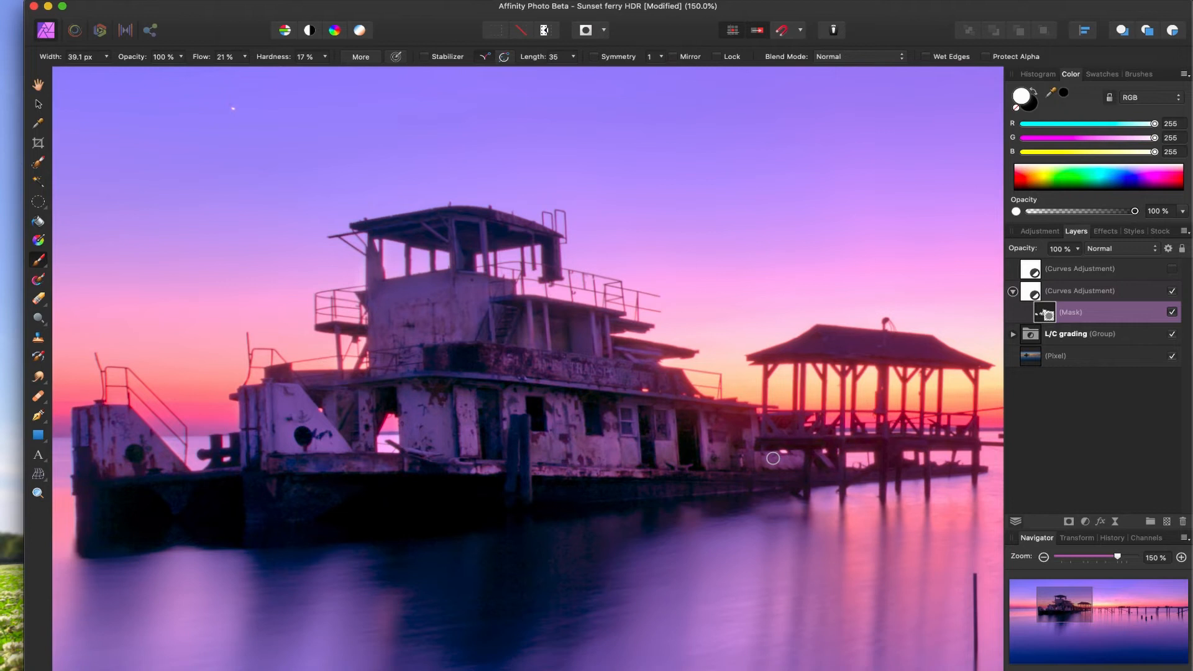
key(super+0)
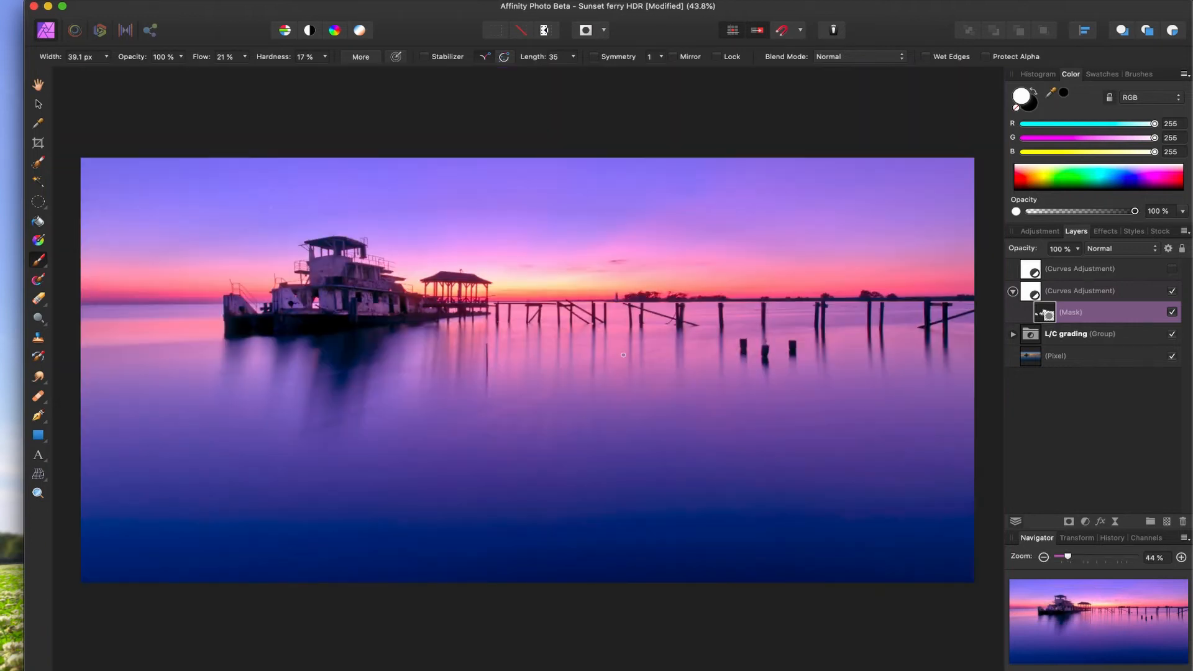
- Toggle the masked Curves adjustment's visibility several times to compare the ferry with and without brightening, leaving it visible
click(1172, 292)
click(1172, 293)
click(1172, 292)
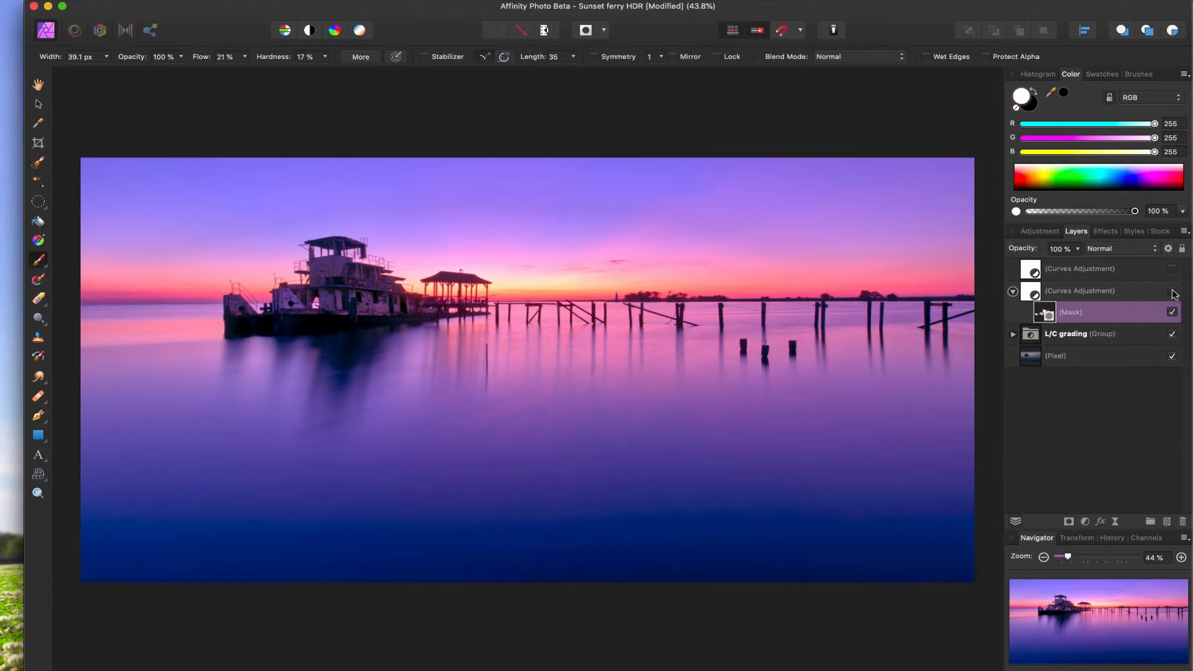
click(1172, 292)
click(1172, 292)
click(1172, 292)
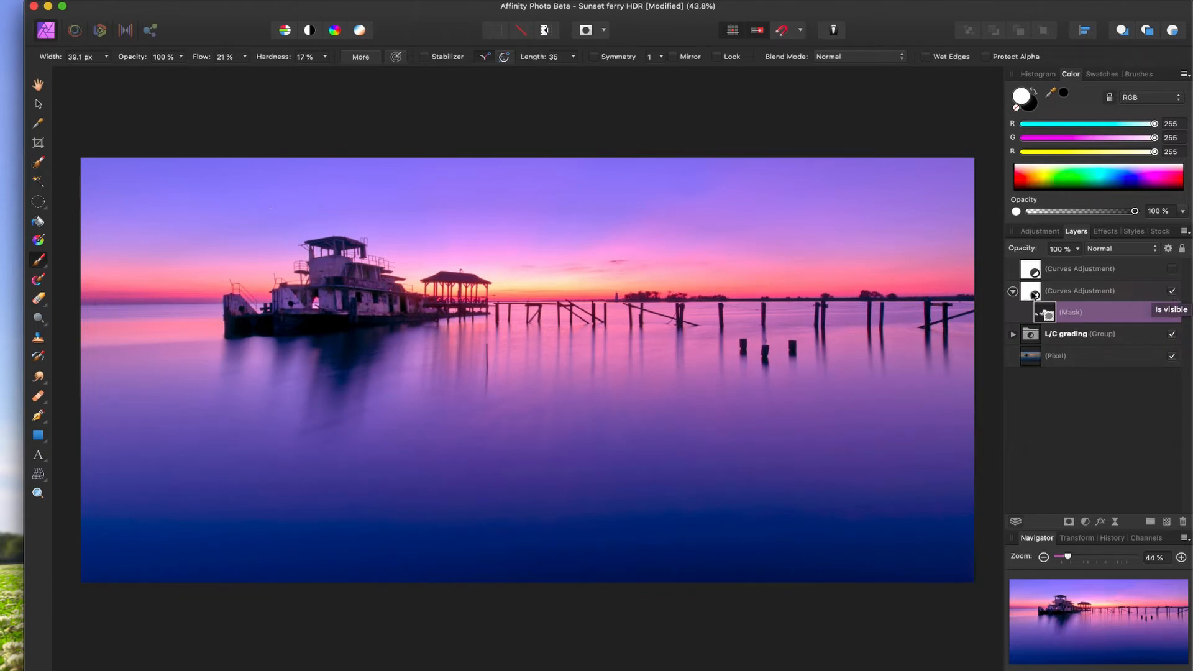
- Collapse the masked Curves adjustment and rename it "Boat lighting"
click(1013, 291)
click(1087, 295)
double_click(1086, 292)
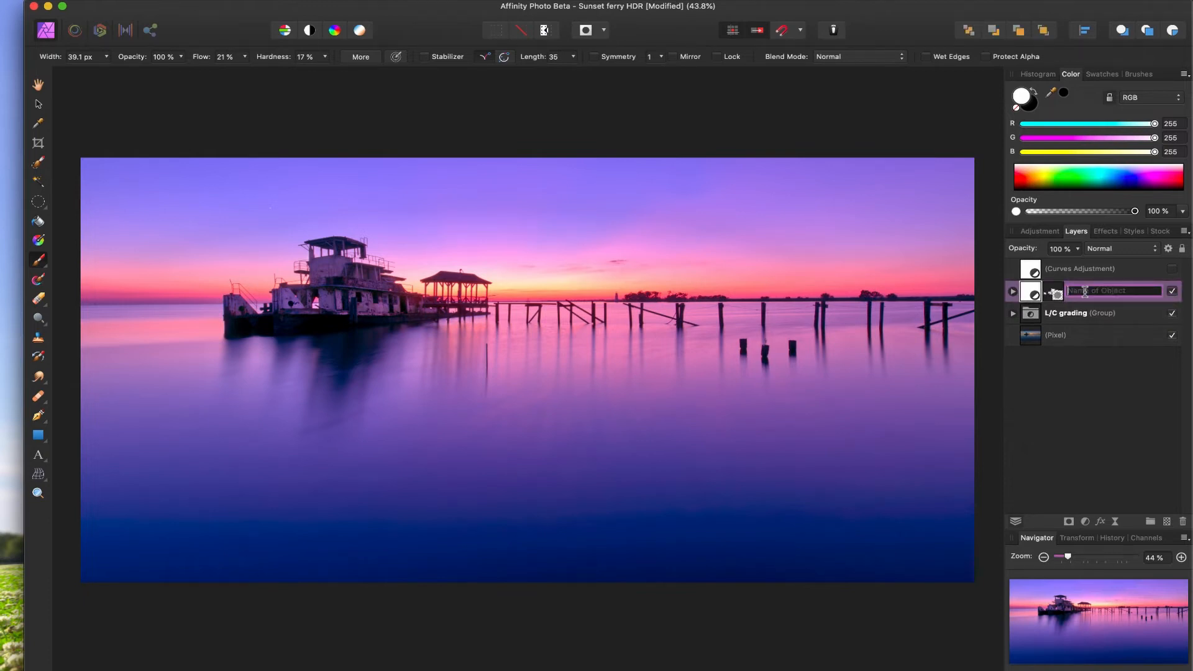
text(Boat lighting)
key(Return)
- Make the uppermost Curves adjustment visible and pull its master curve down slightly at the midtones to darken the image
click(1107, 269)
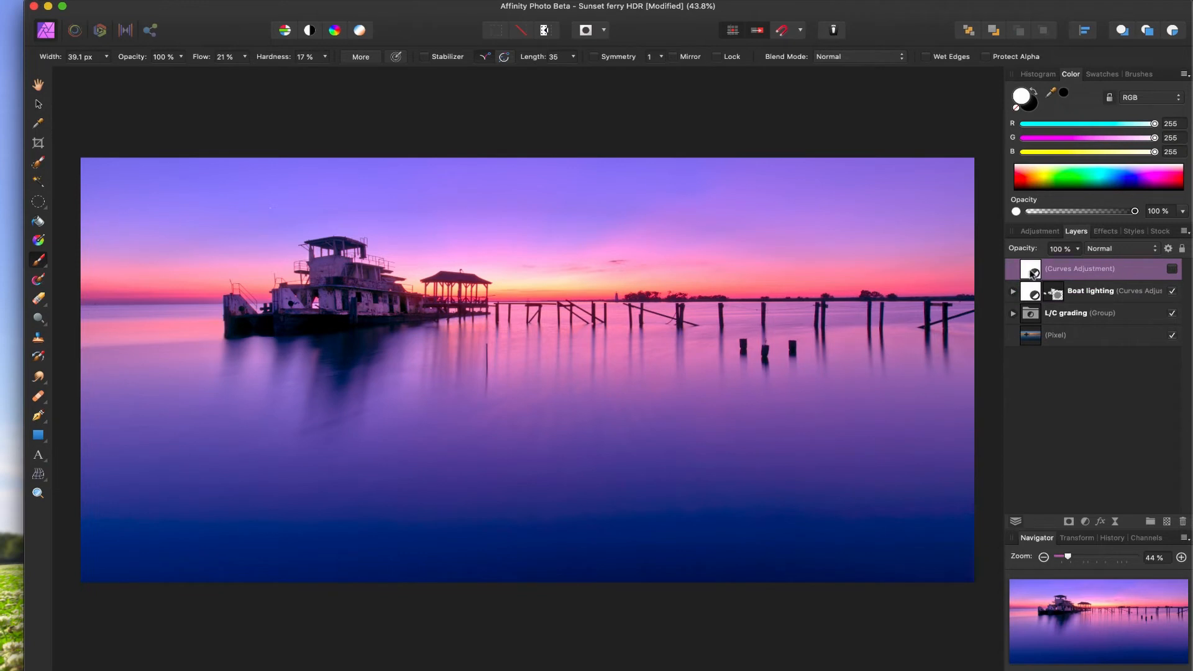
double_click(1033, 273)
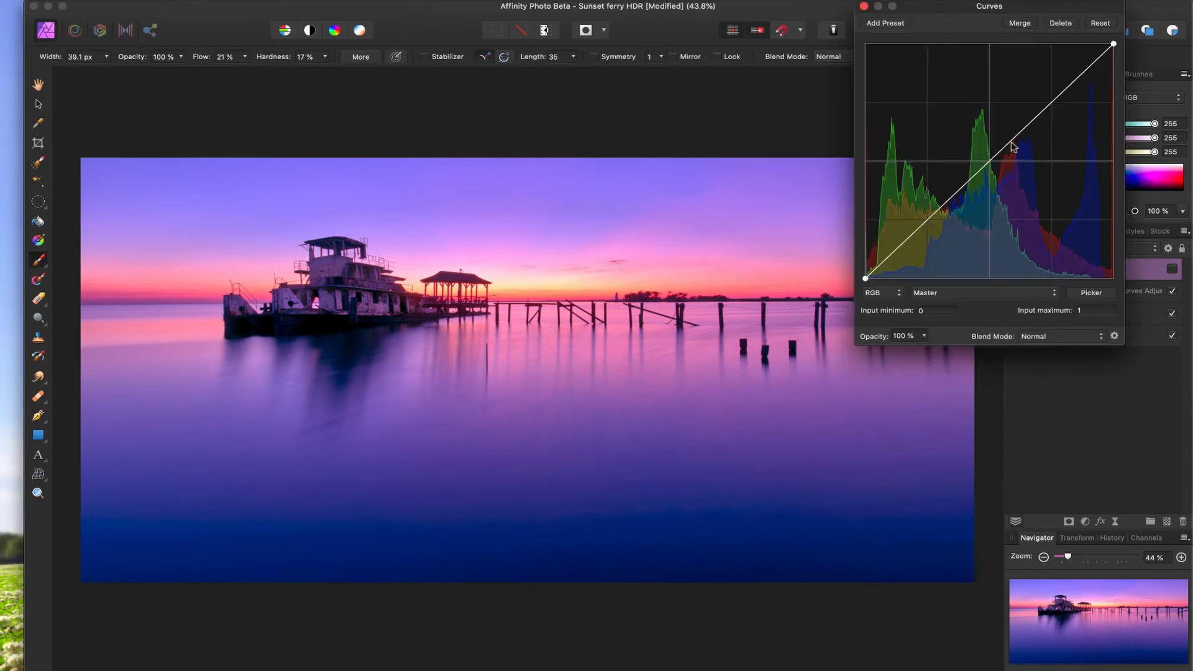
drag(995, 163, 1000, 174)
click(1172, 269)
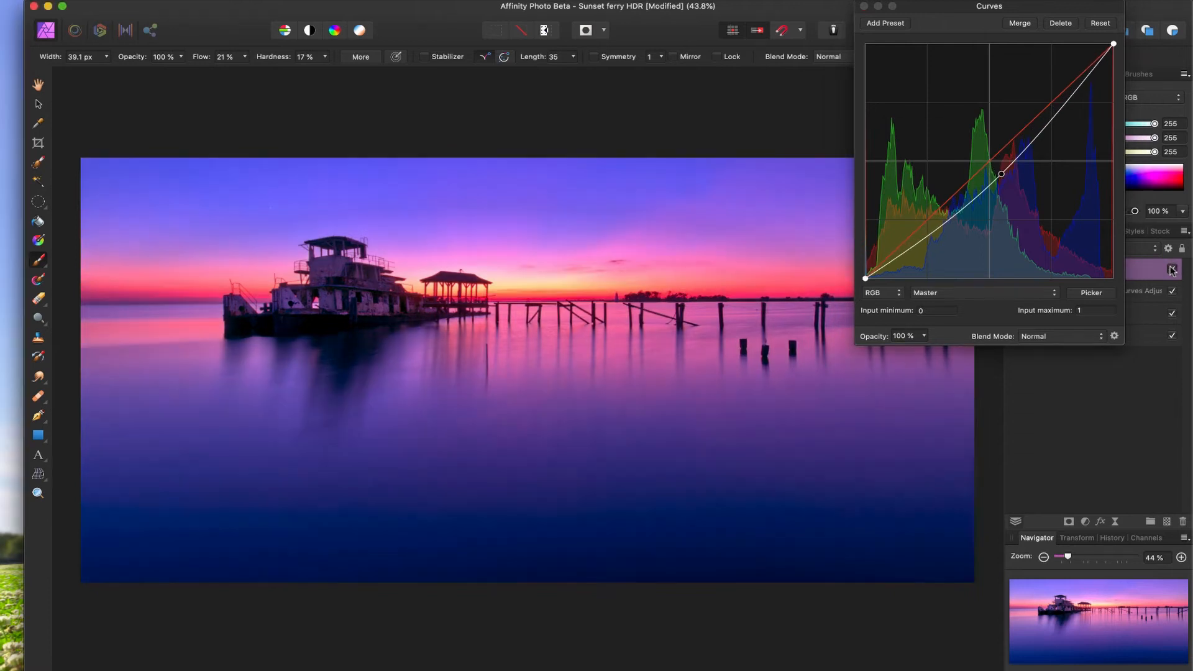
click(1001, 176)
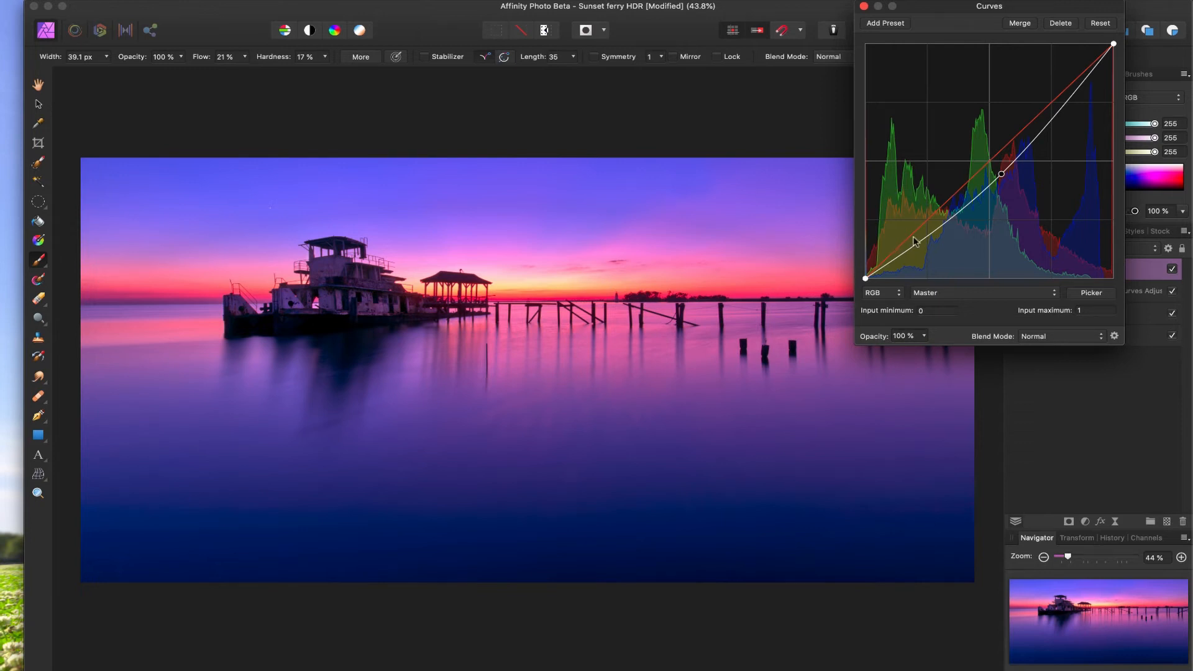
drag(1001, 175, 1001, 178)
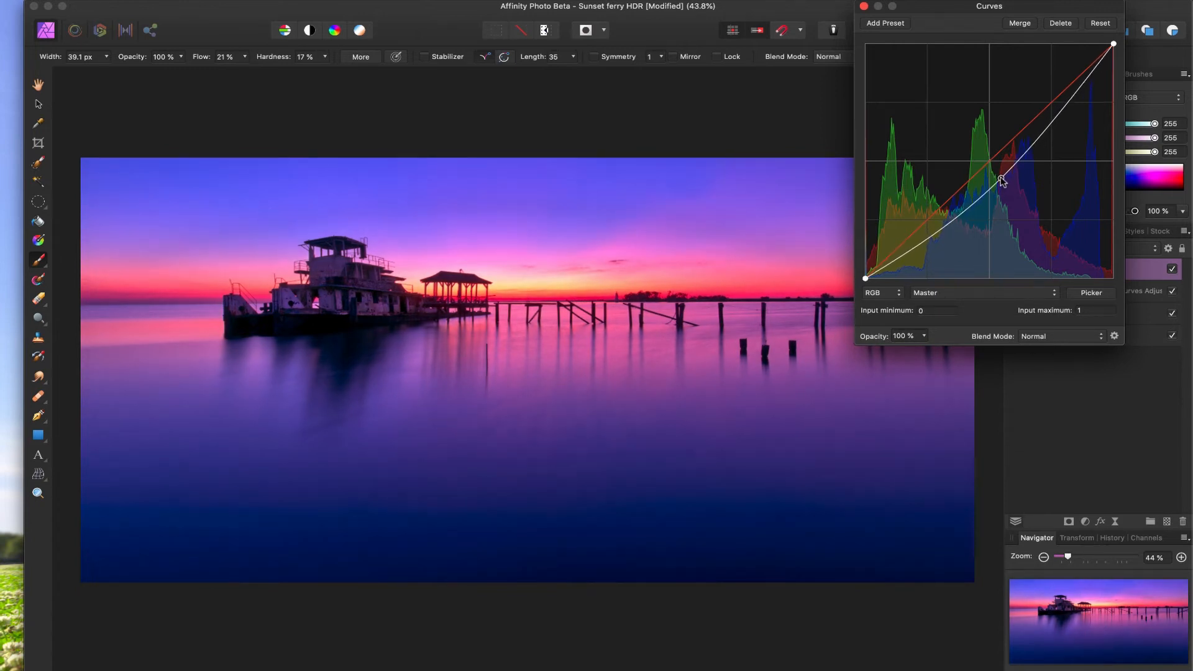
click(864, 6)
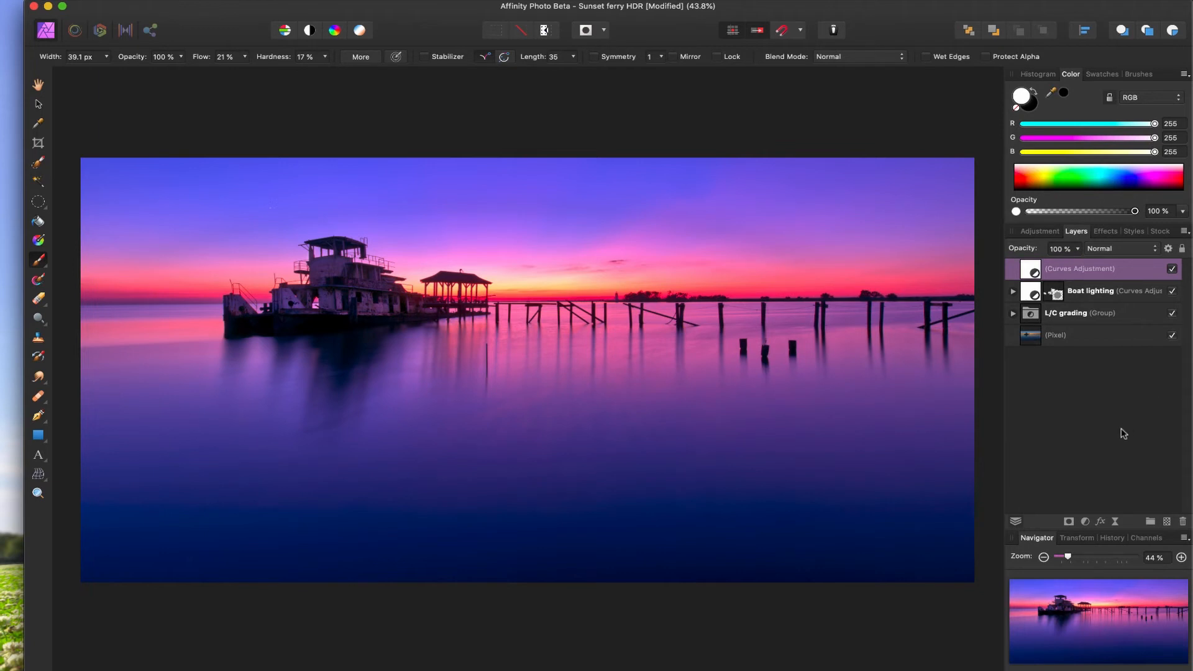
- Add a black mask to the darkening Curves adjustment and select the mask, leaving the adjustment visible
alt+click(1069, 523)
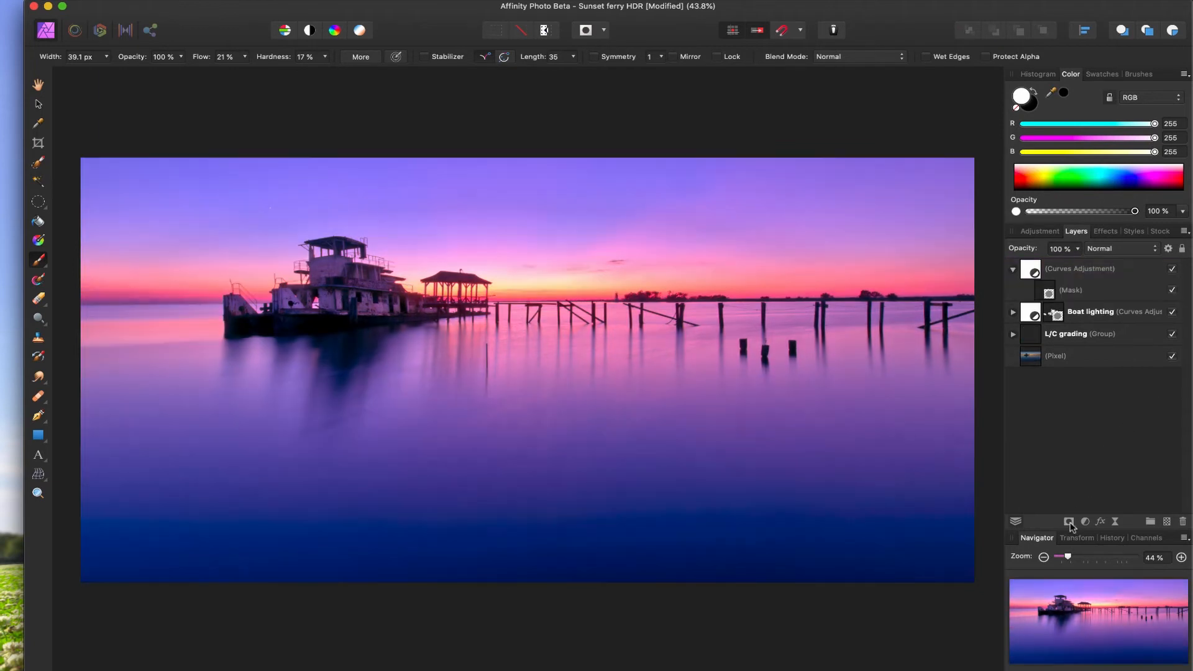
click(1047, 297)
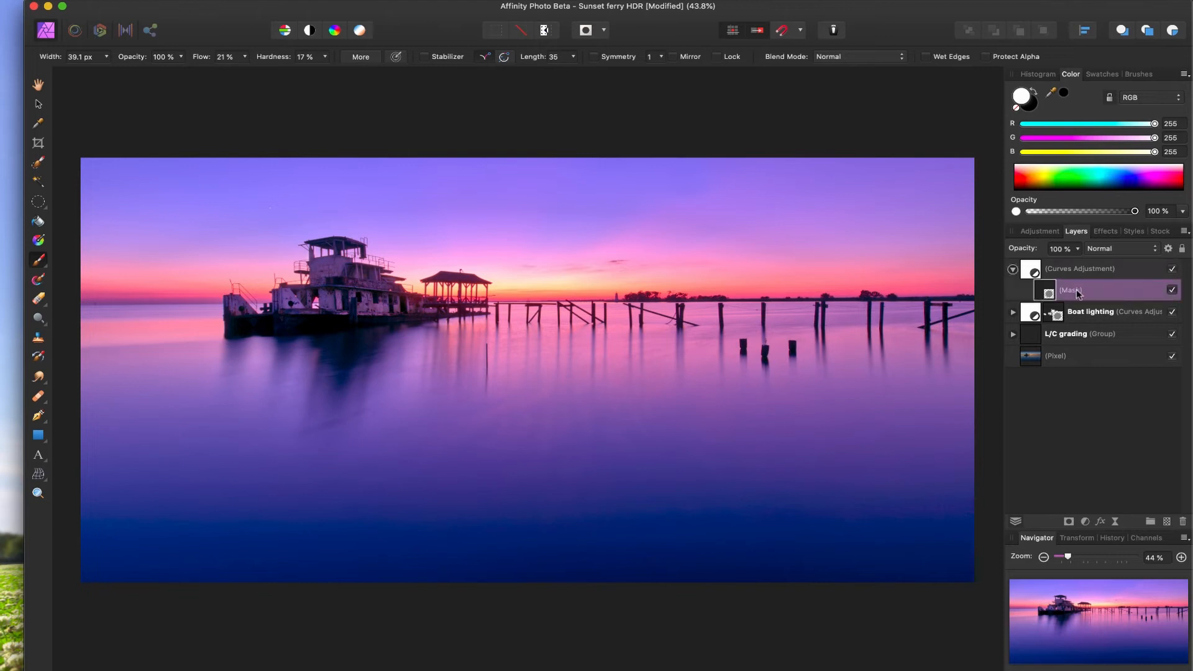
click(1172, 270)
click(1173, 270)
- Select the roof and upper posts of the pavilion beside the ferry using the Selection Brush at 5 px, snapping to edges
key(b)
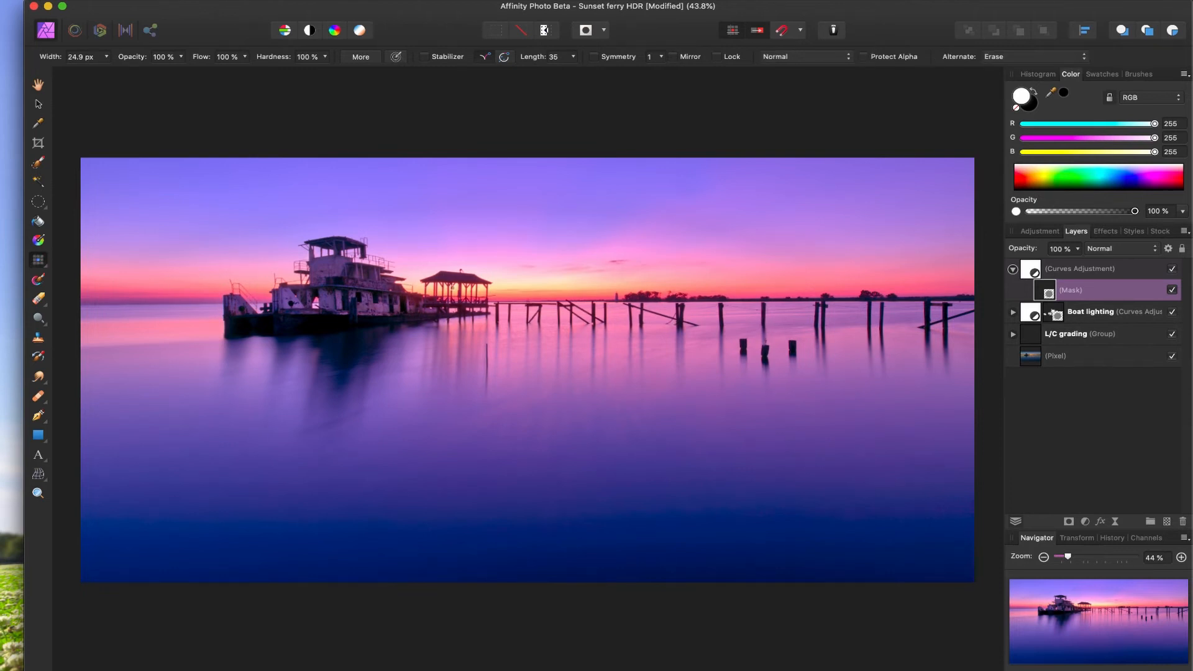
scroll(487, 346, up, 10)
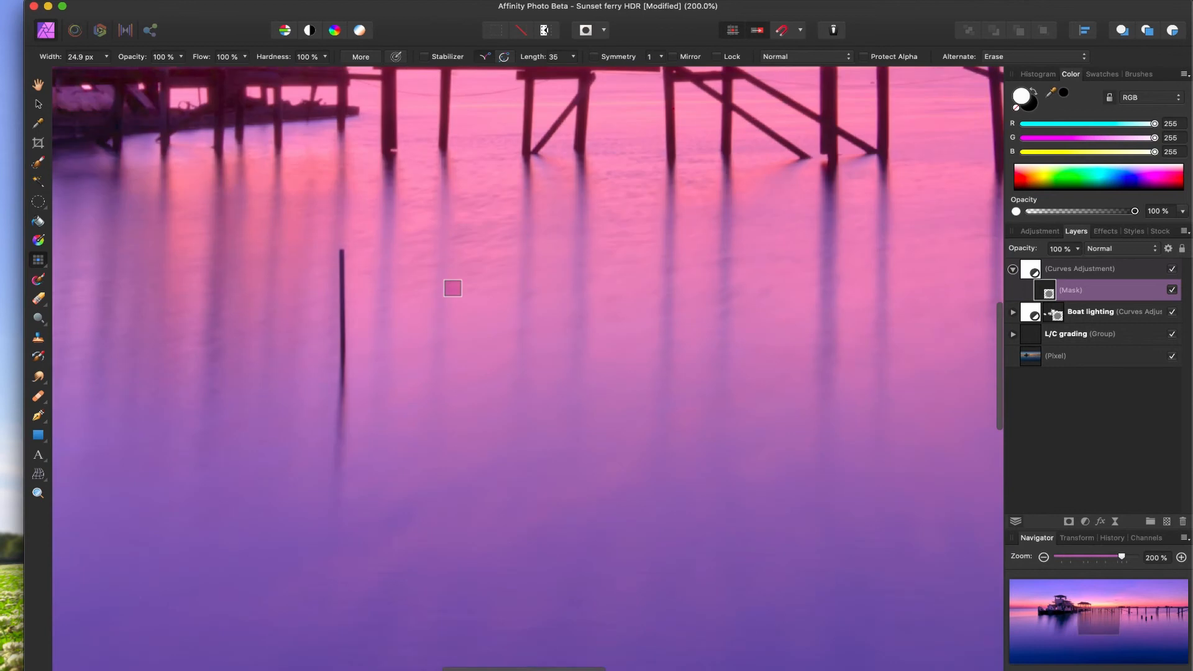
scroll(344, 263, up, 10)
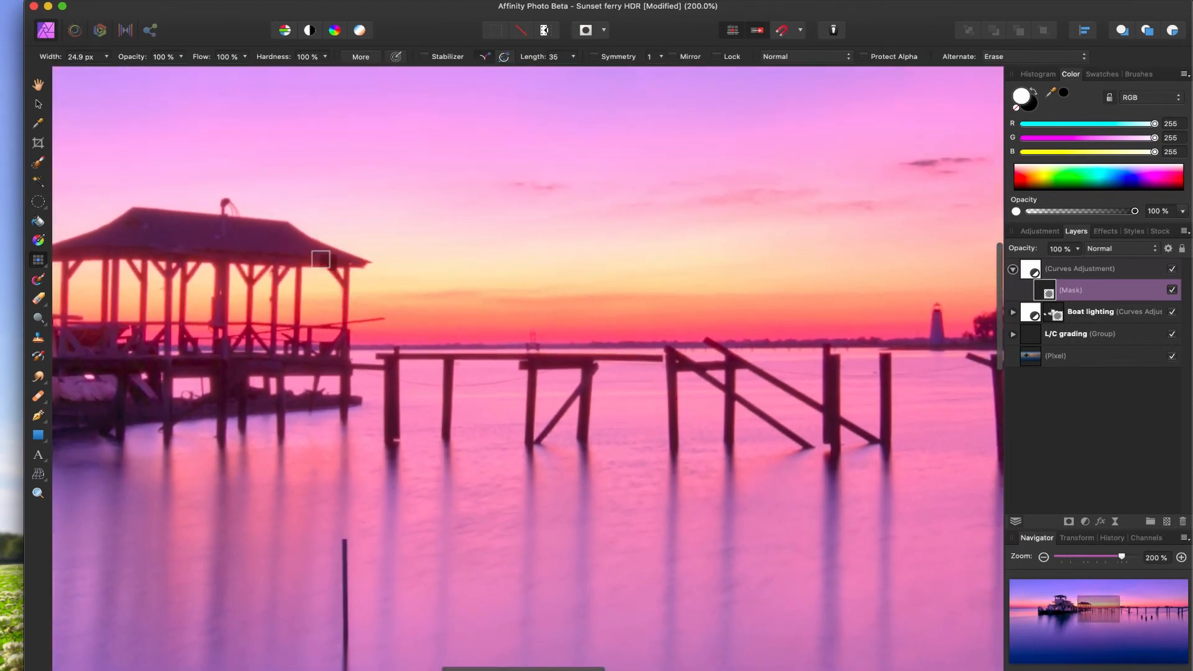
scroll(321, 259, left, 5)
scroll(321, 259, left, 3)
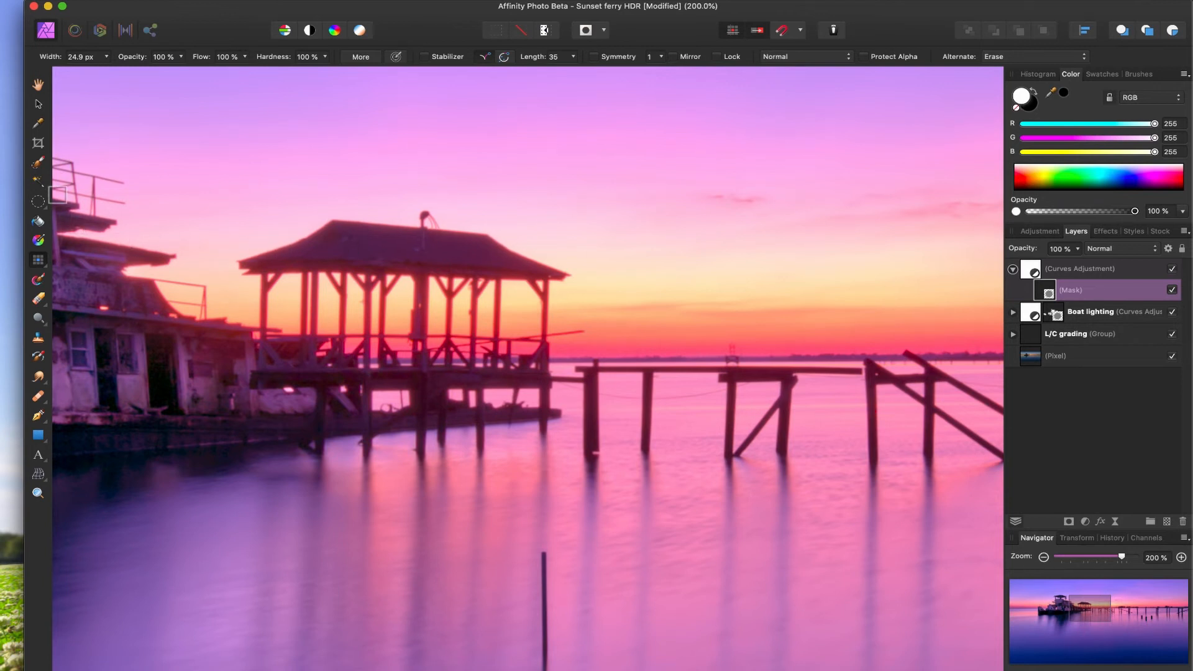
click(38, 164)
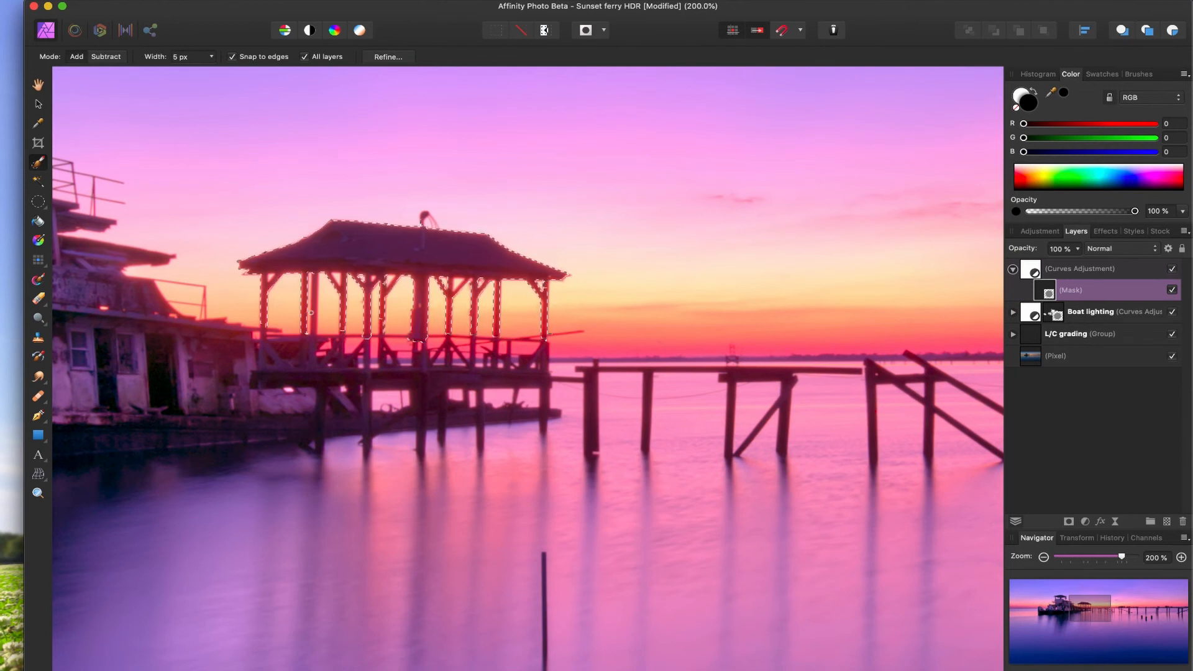
- Switch to a brush with white as the active colour and enlarge it to 104.1 px for masking the selected pavilion roof
key(b)
key(x)
key(b)
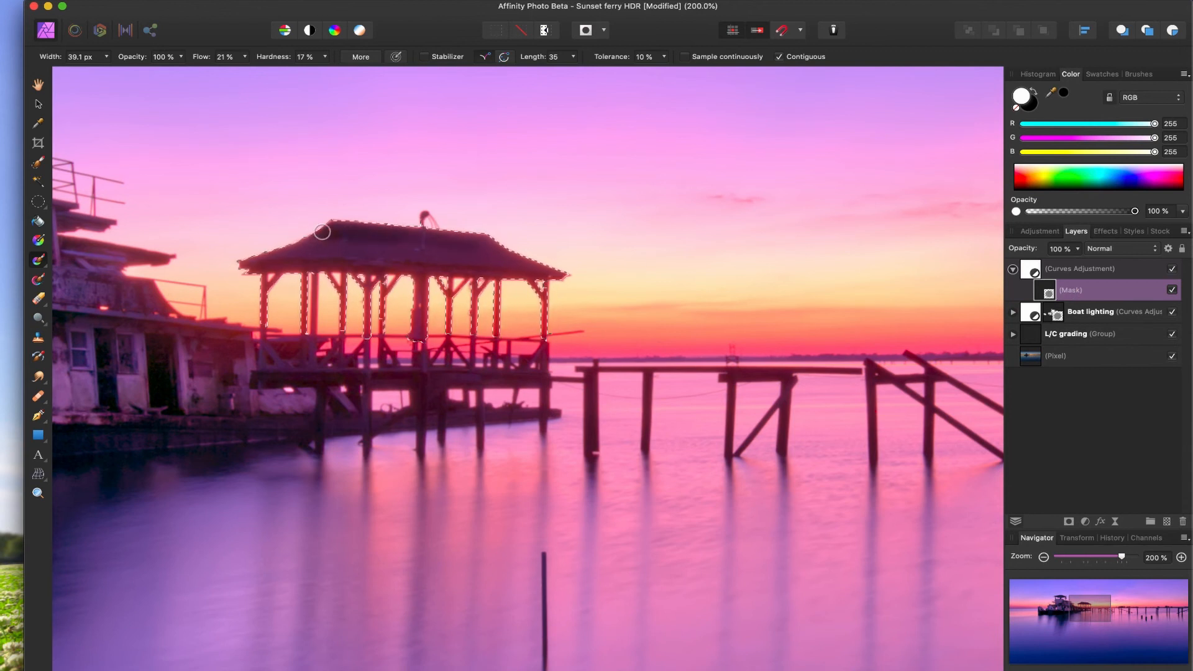
key(])
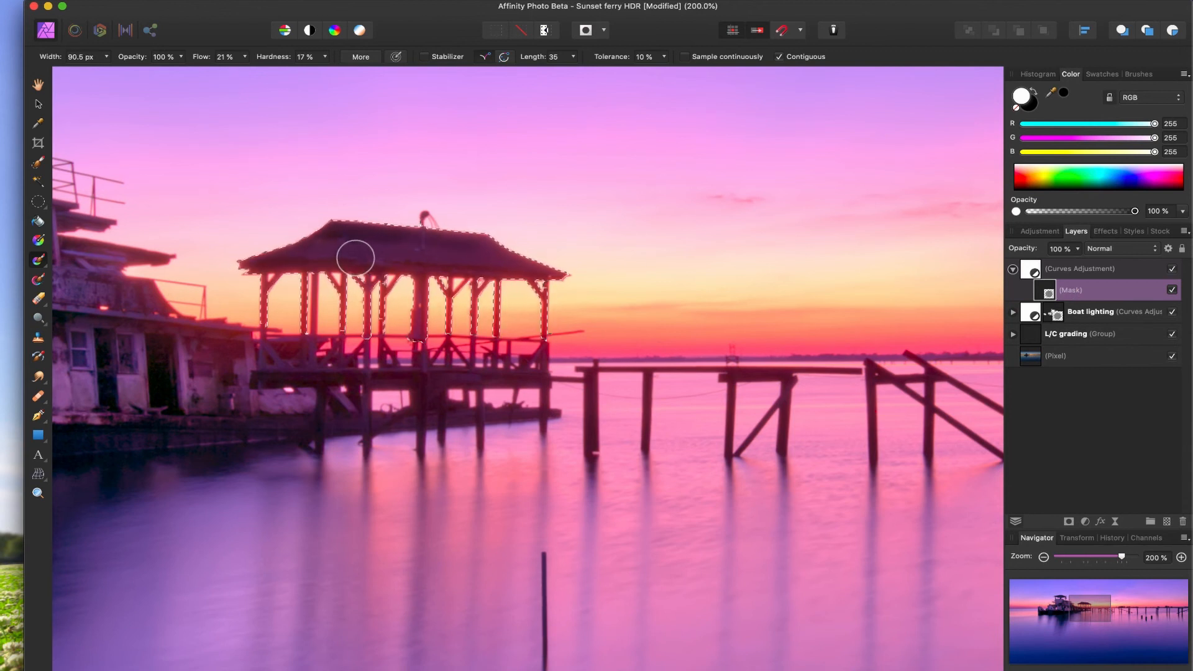
key(])
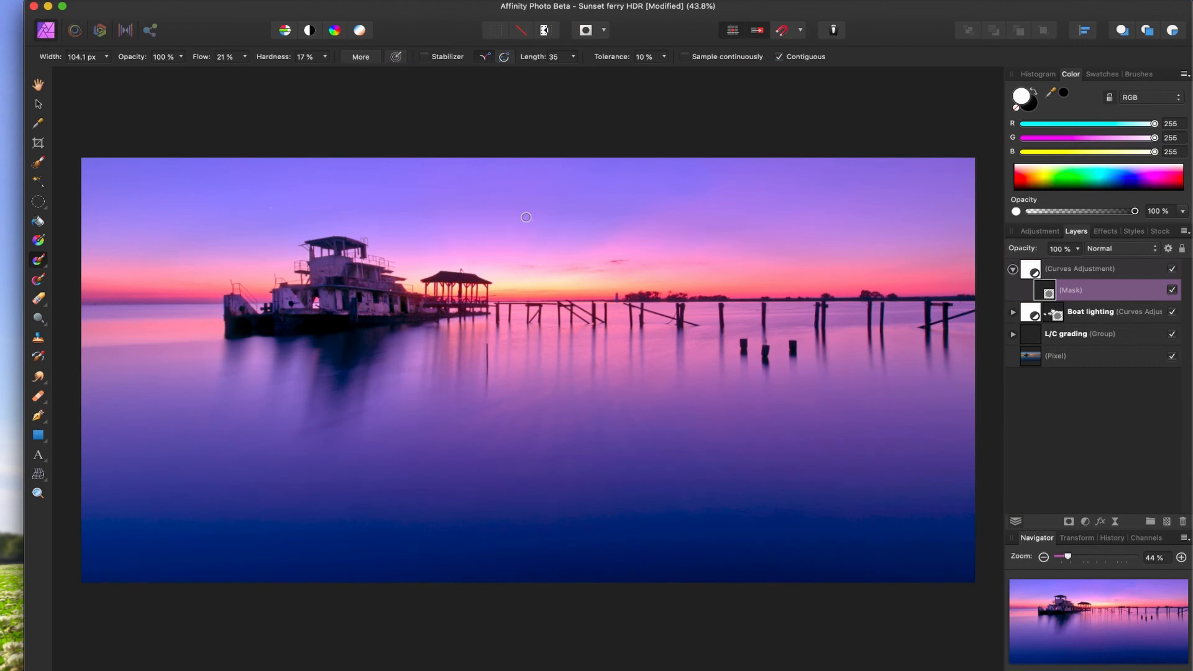
- Collapse the darkening Curves adjustment and toggle its visibility to compare the pavilion roof, leaving it visible
click(1013, 269)
click(1172, 270)
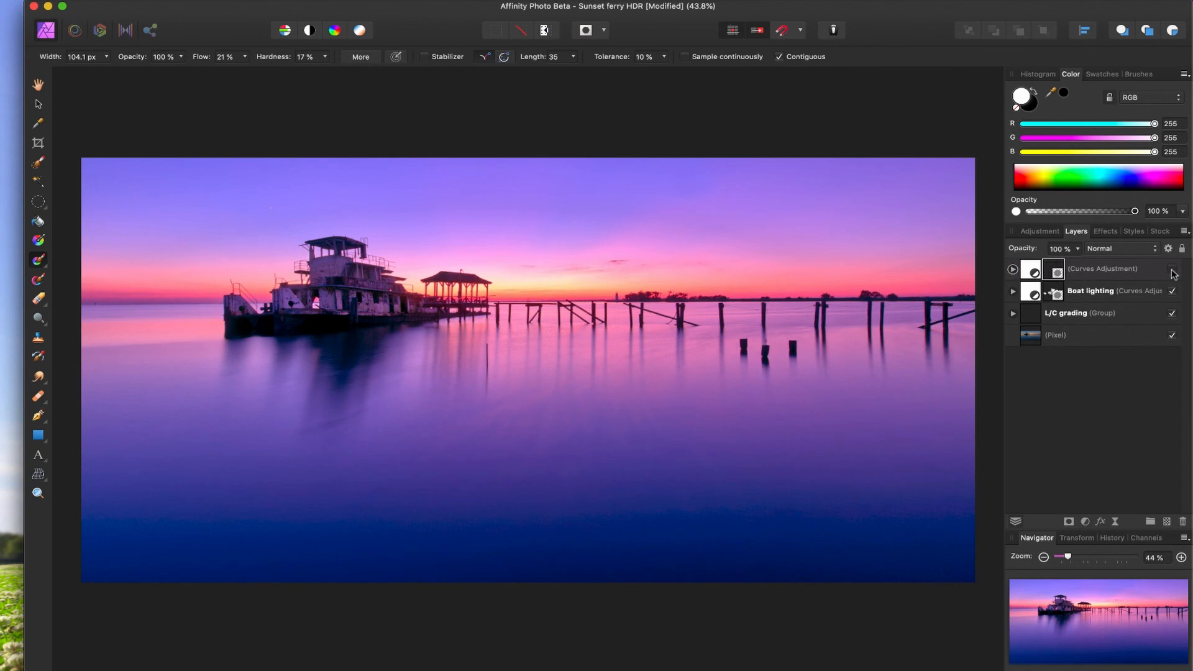
click(1172, 270)
click(1173, 271)
click(1172, 271)
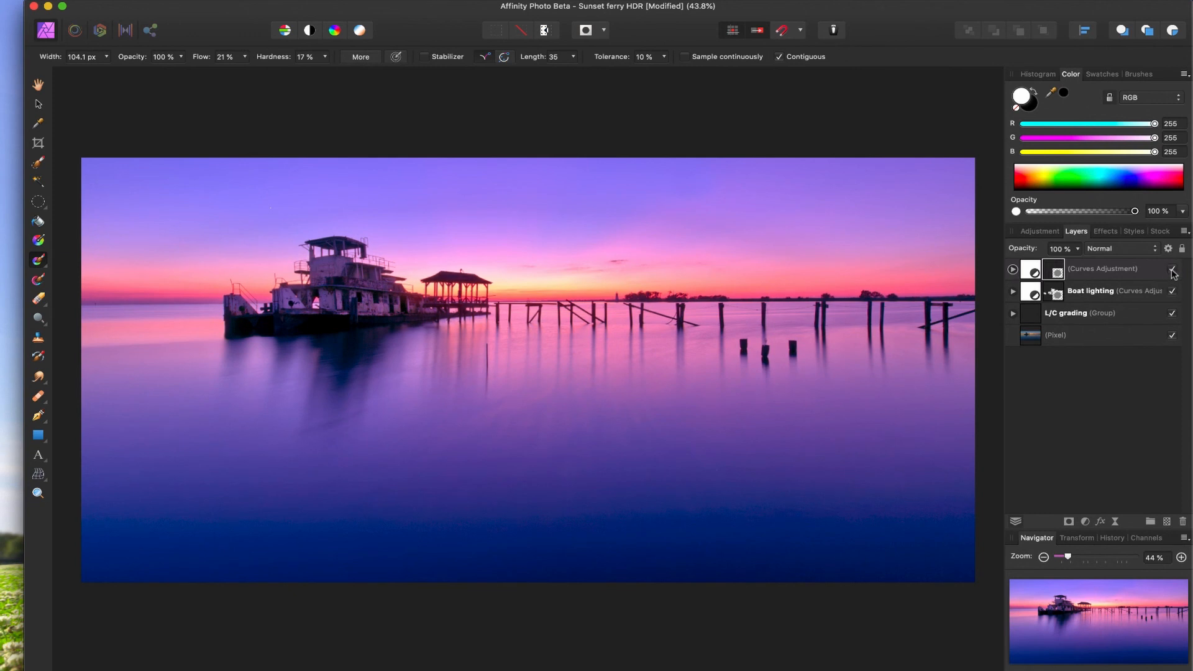
- Rename the uppermost Curves adjustment "Darken roof"
click(1095, 273)
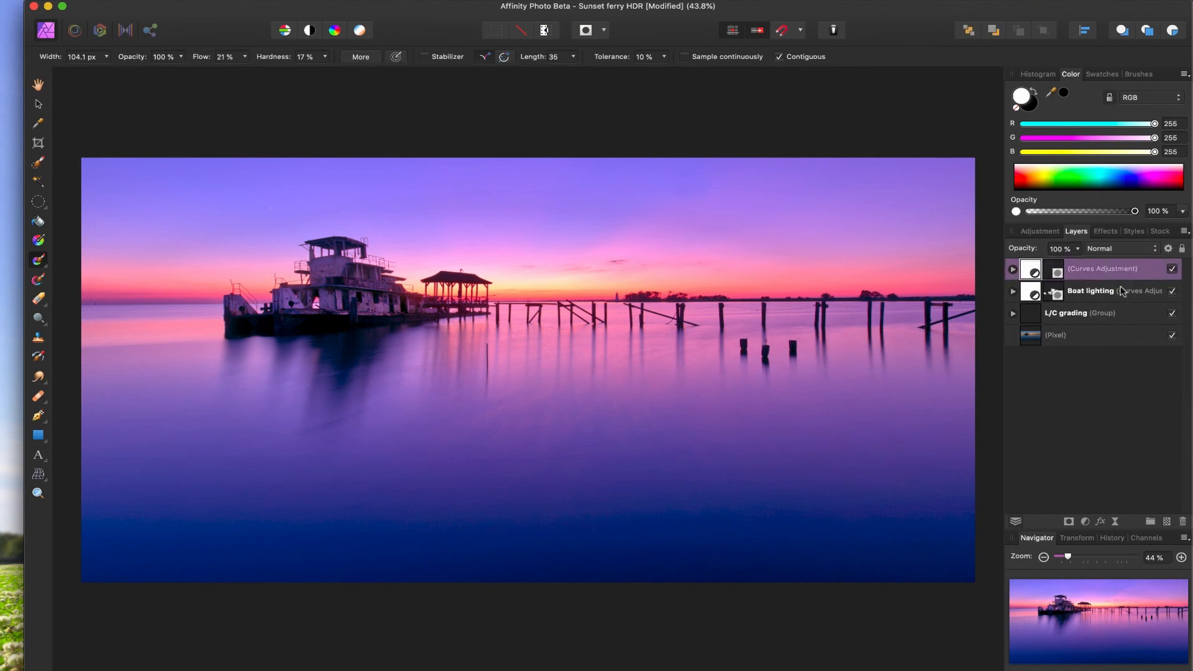
double_click(1113, 268)
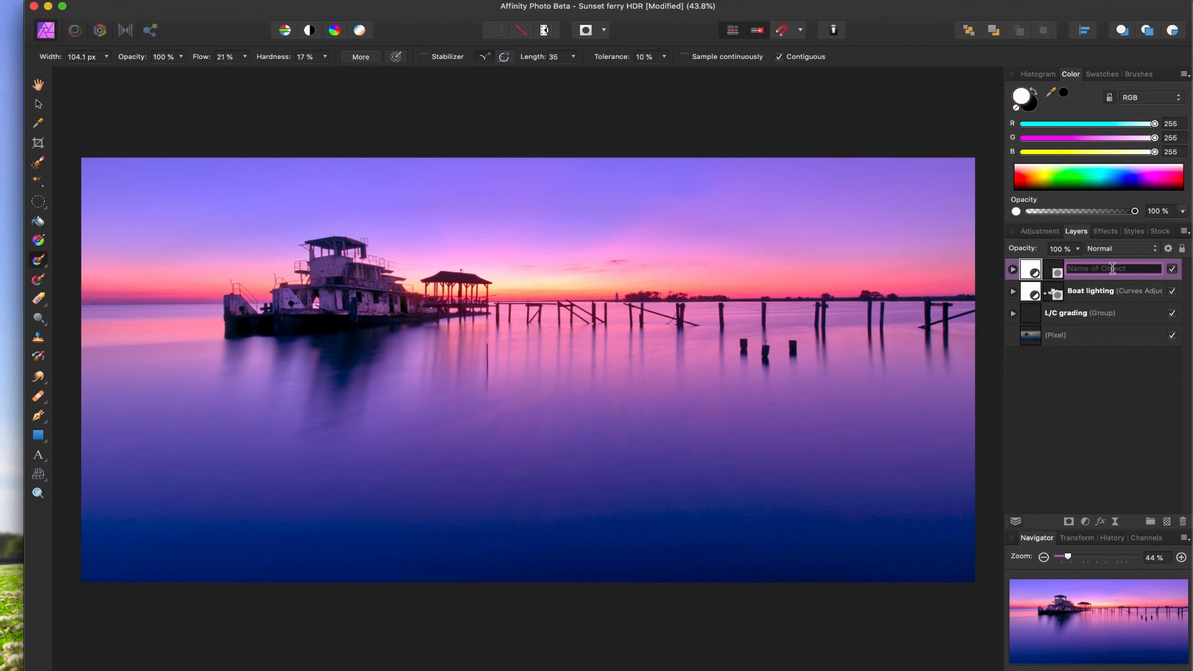
text(Darken roof)
key(Return)
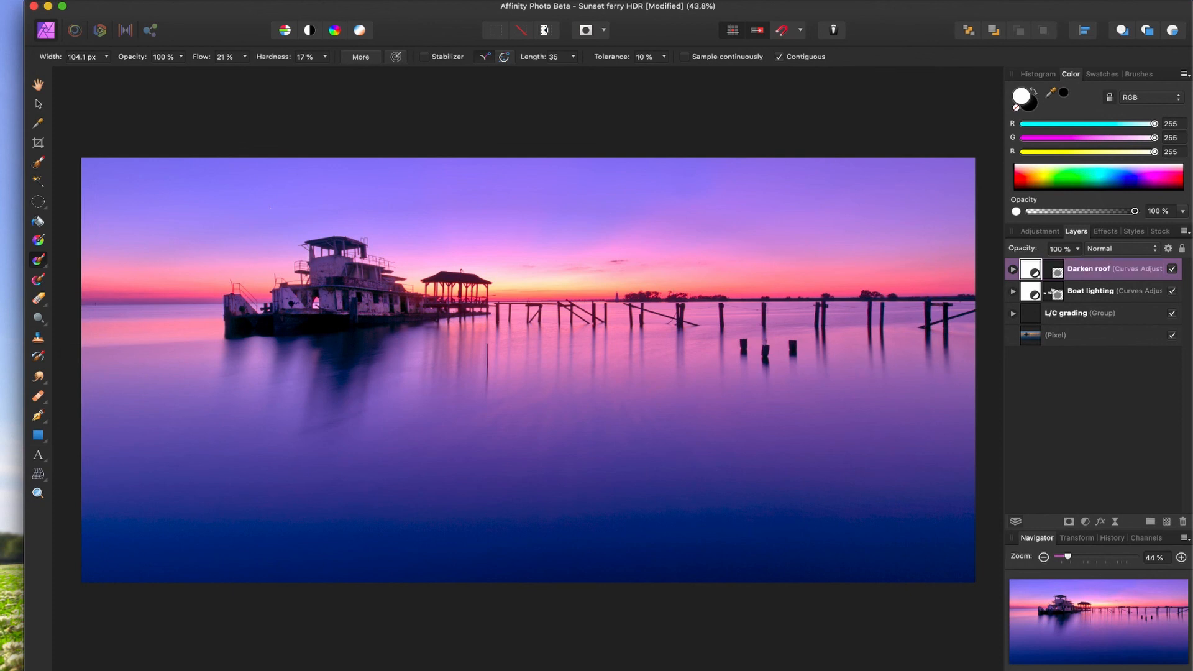
- Group the Darken roof and Boat lighting adjustments, and compare the image with the group hidden and shown
shift+click(1126, 292)
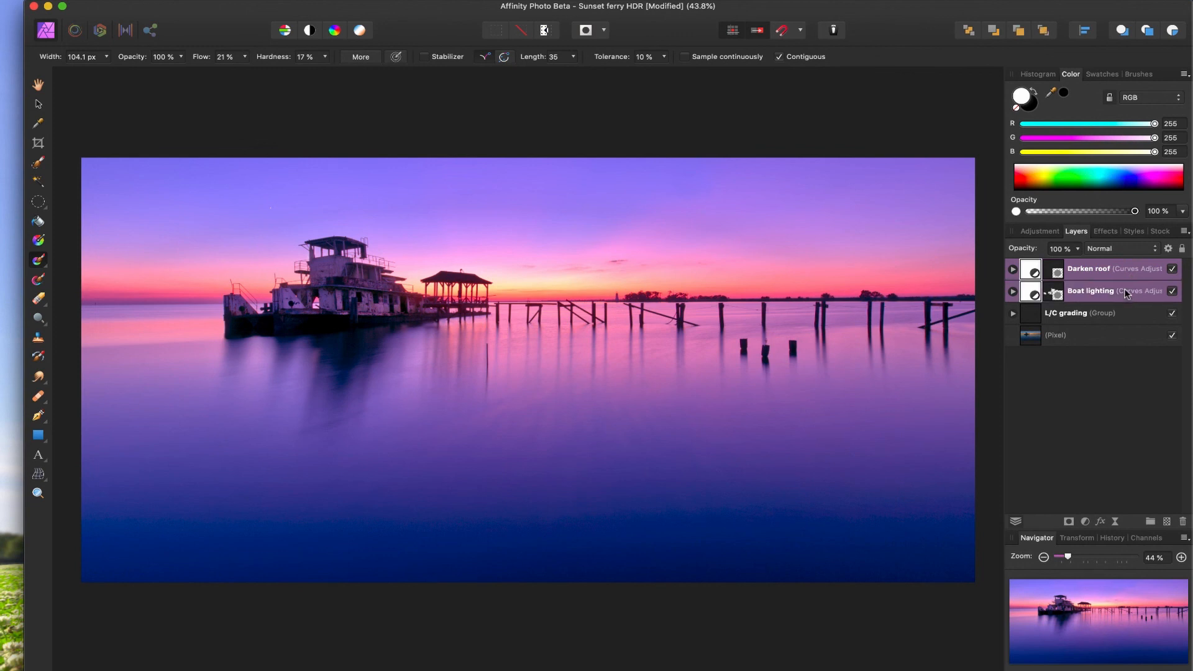
key(super+g)
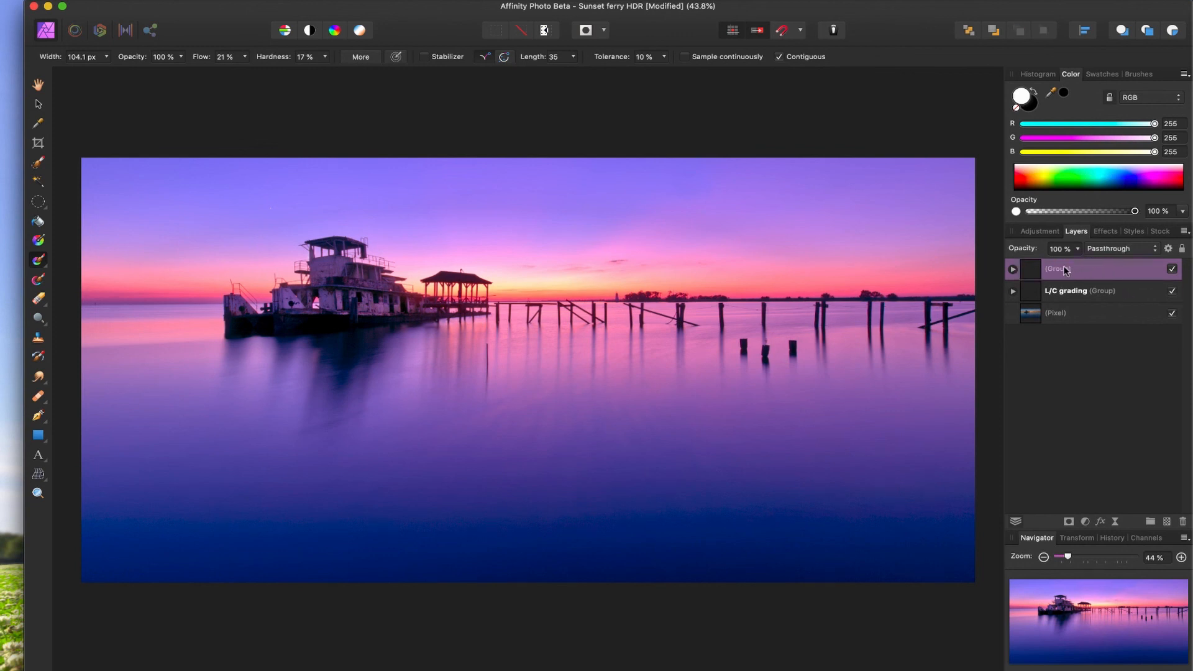
click(1172, 269)
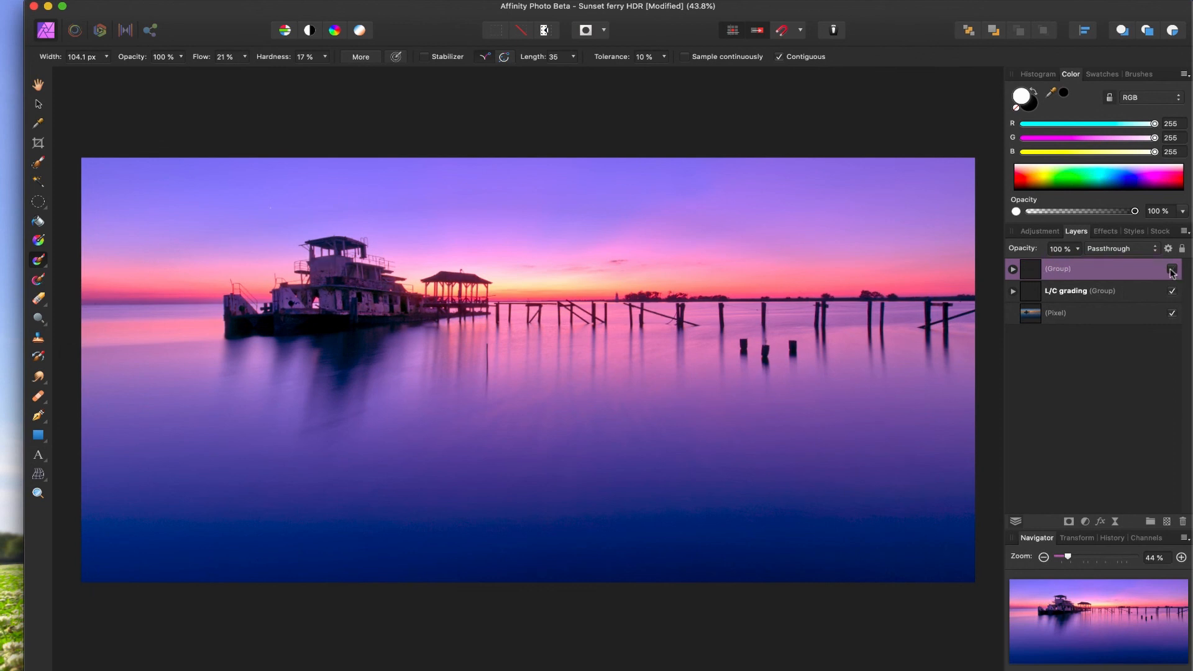
click(1171, 271)
click(1171, 271)
click(1170, 271)
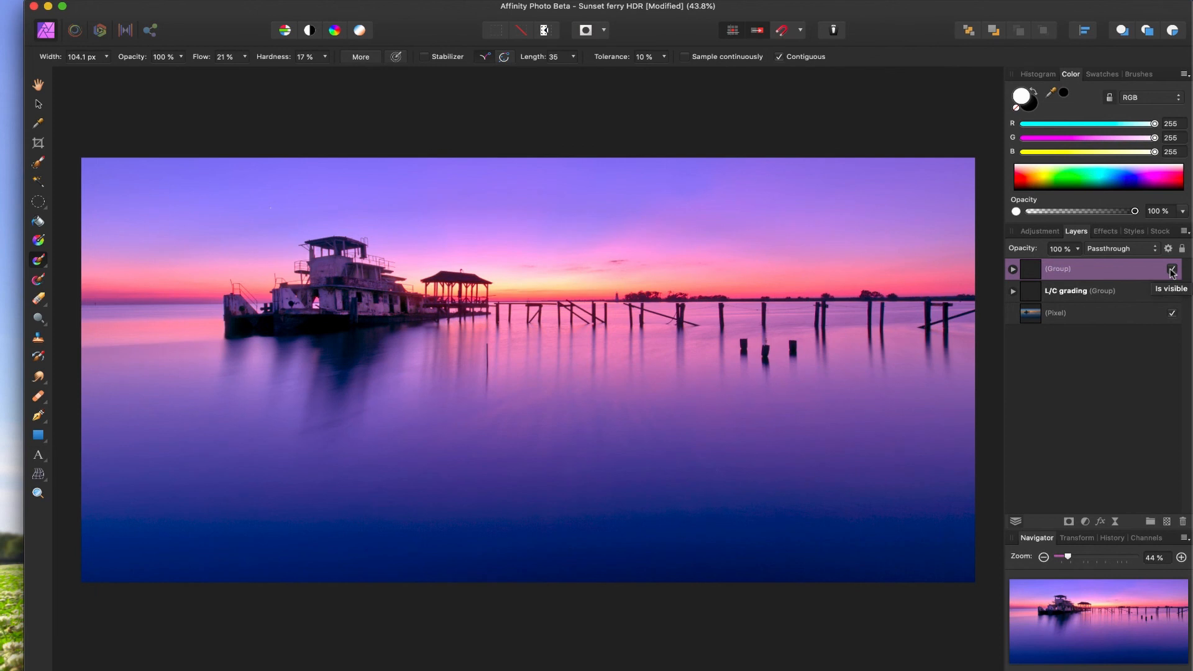
click(1172, 271)
click(1171, 271)
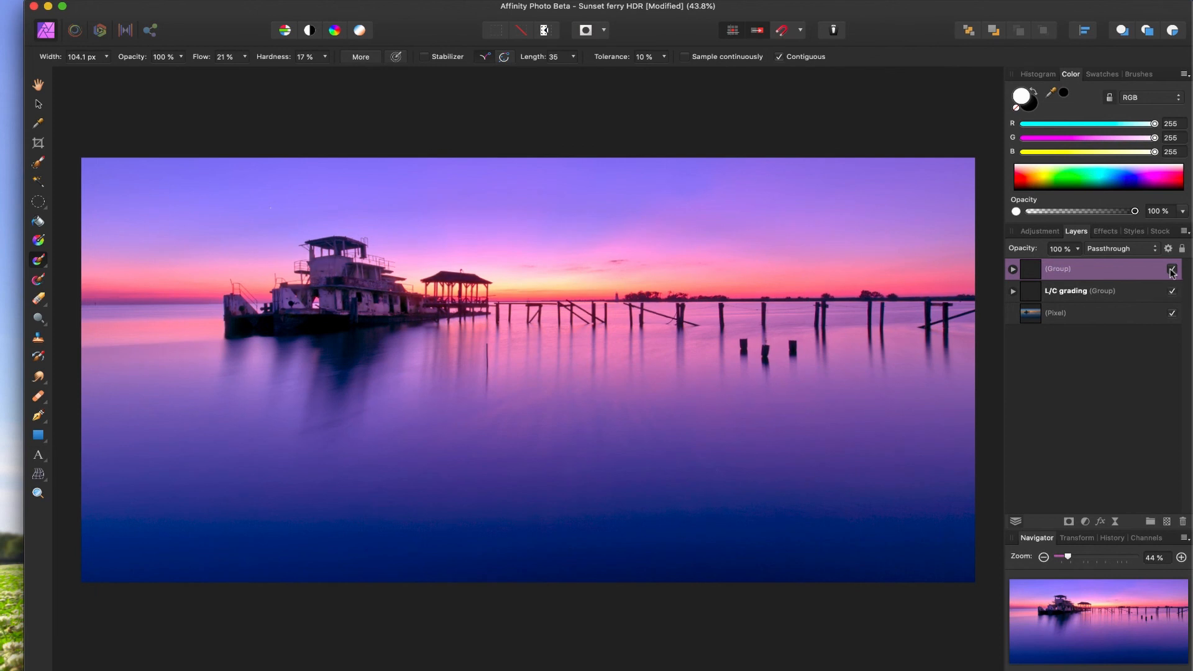